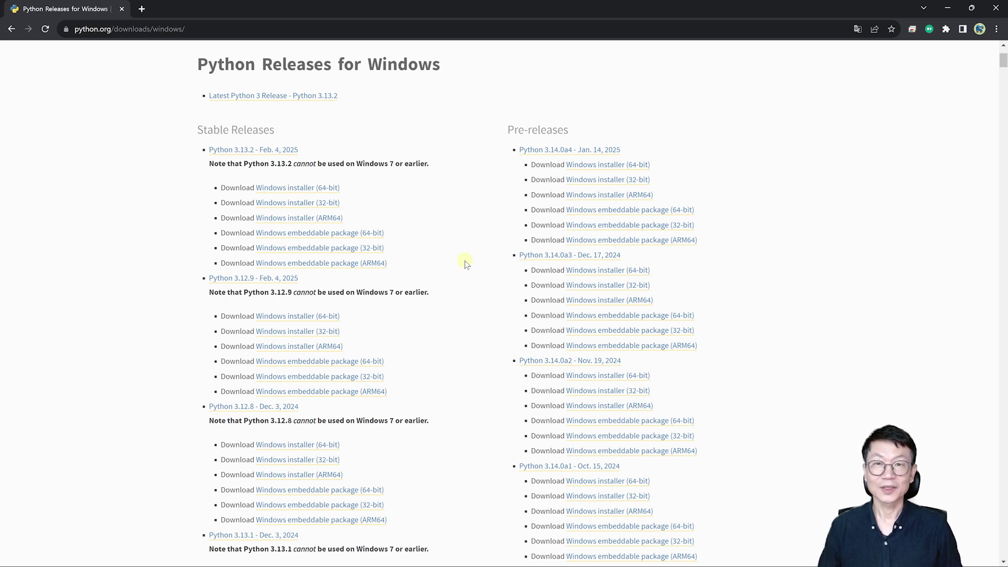
- Search the Python Releases for Windows page for 3.10.11
key("ctrl+f")
key("ctrl+f")
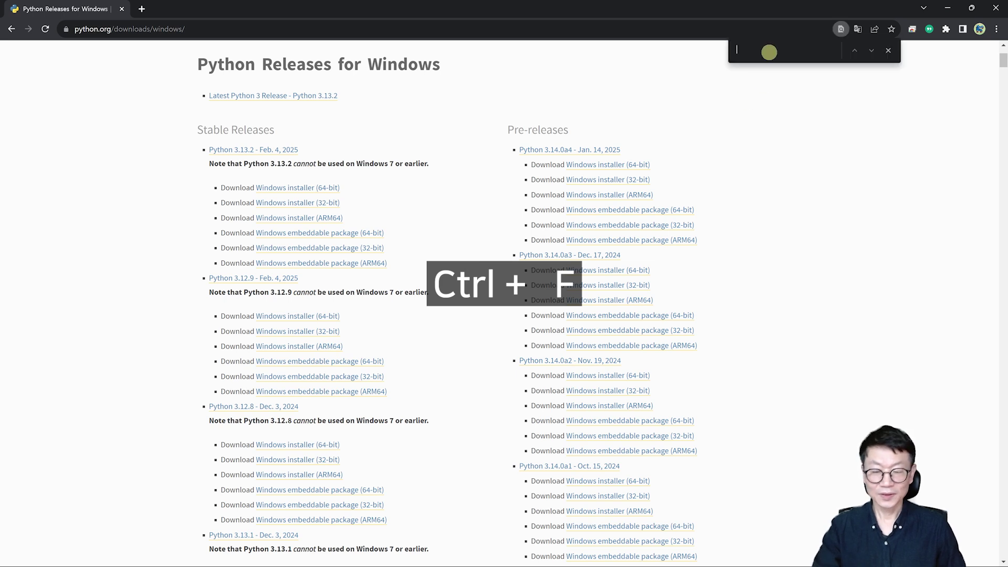
type("3.")
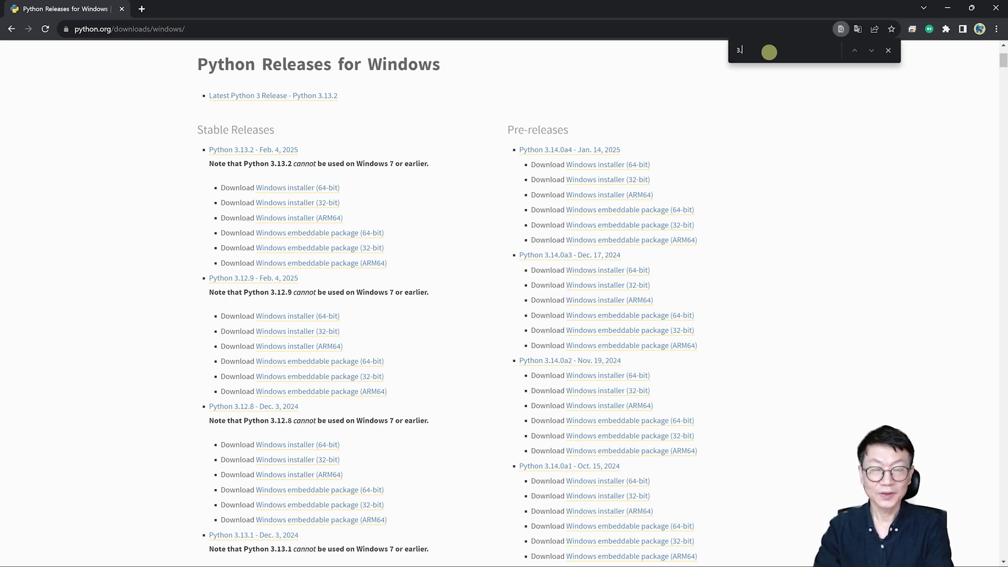
type("10.11")
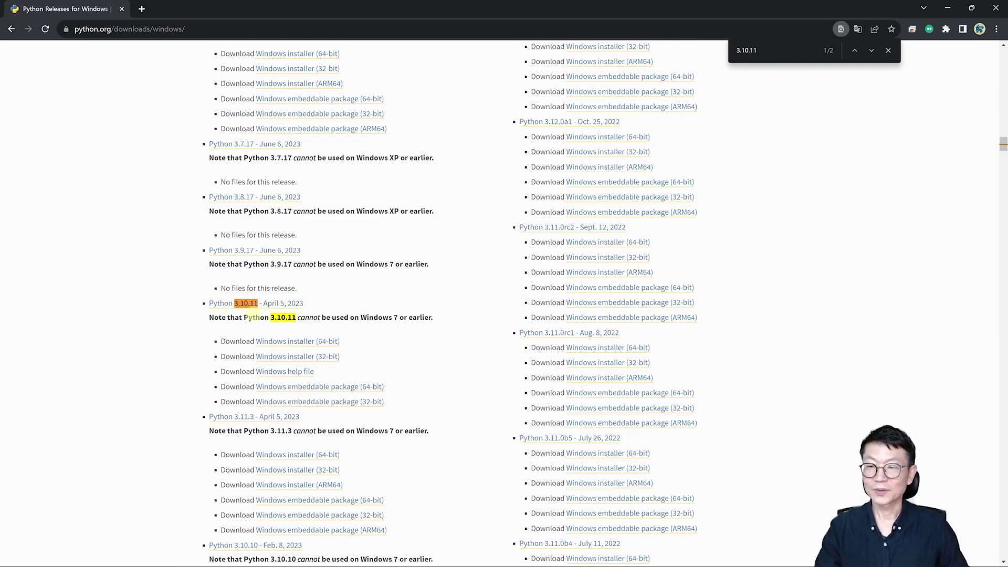
- Download the 64-bit Windows installer of Python 3.10.11 to the Downloads folder, replacing the existing copy
left_click(305, 342)
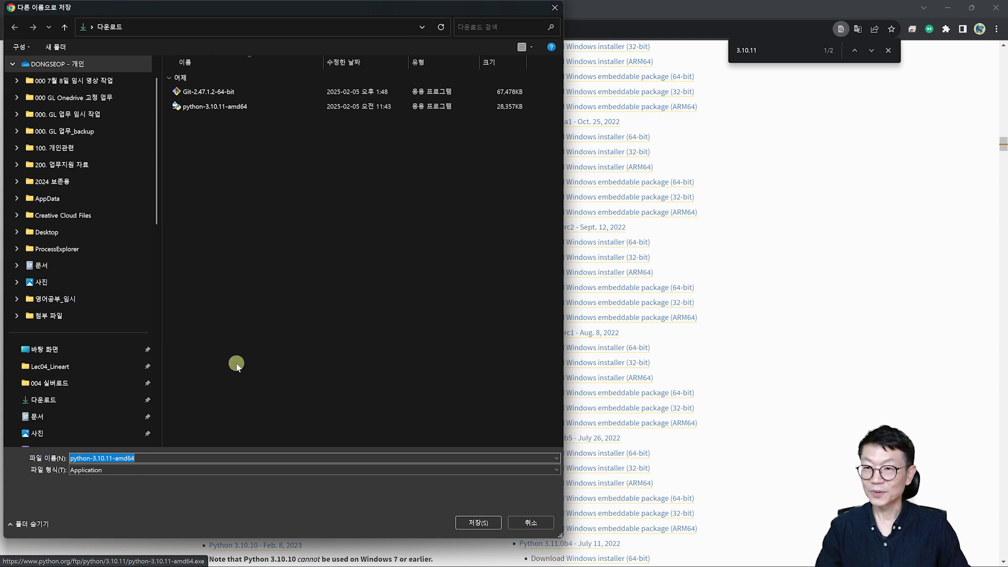
left_click(478, 523)
left_click(525, 292)
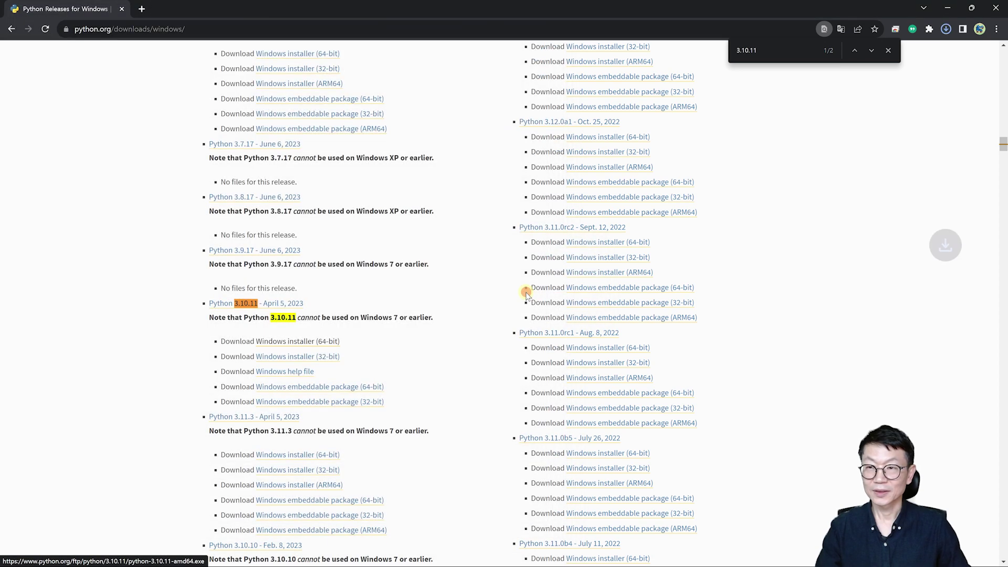
- Show the downloaded python-3.10.11-amd64 file in its folder and launch the installer
left_click(949, 32)
left_click(949, 31)
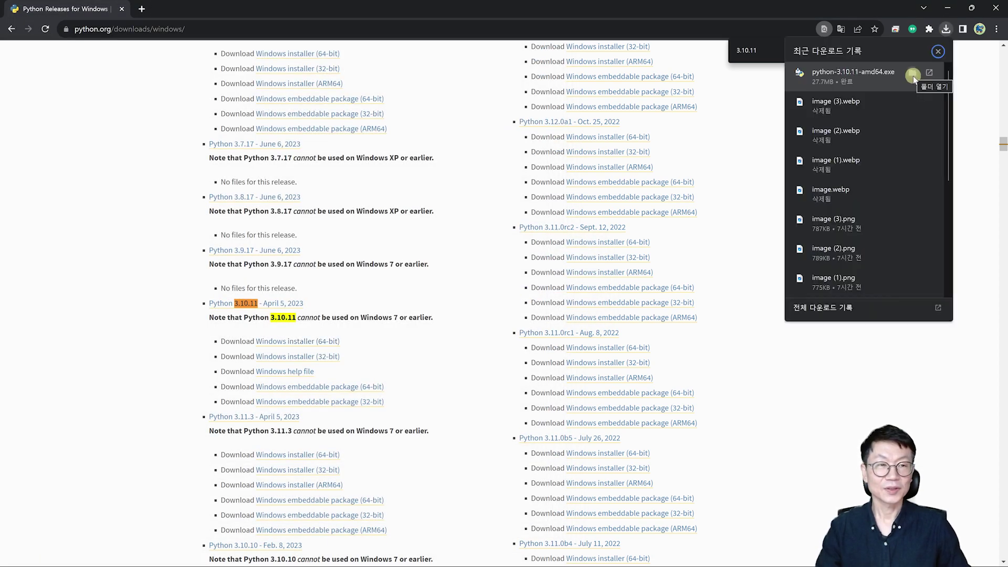
left_click(913, 75)
left_click(226, 198)
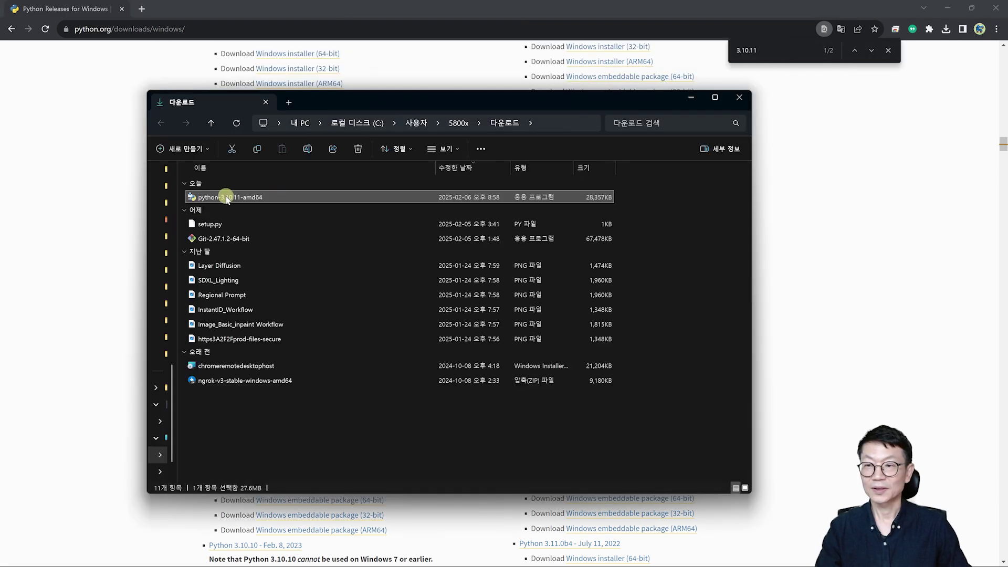
double_click(226, 198)
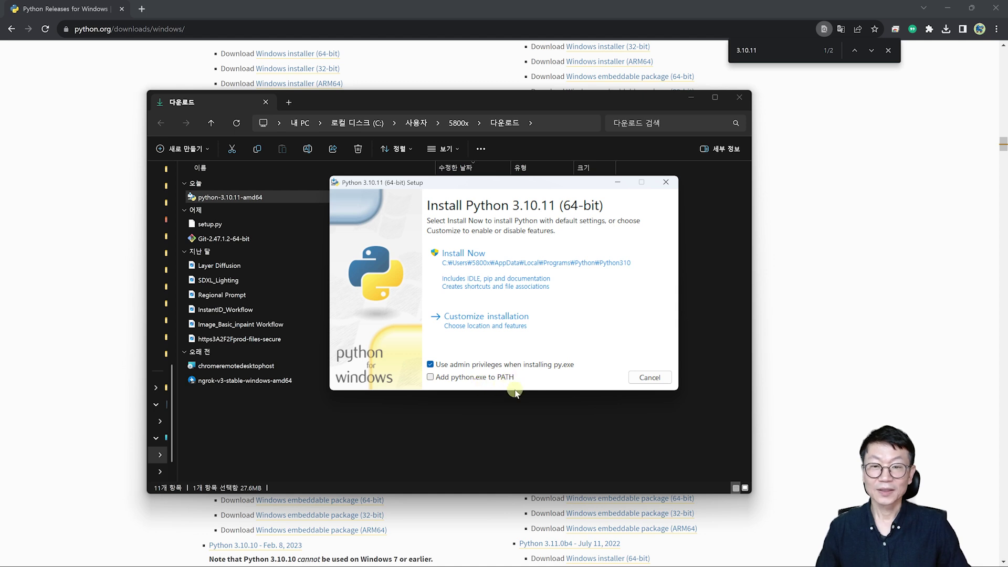
- Install Python 3.10.11 with default settings and python.exe added to PATH, and close the setup when it finishes
left_click(494, 385)
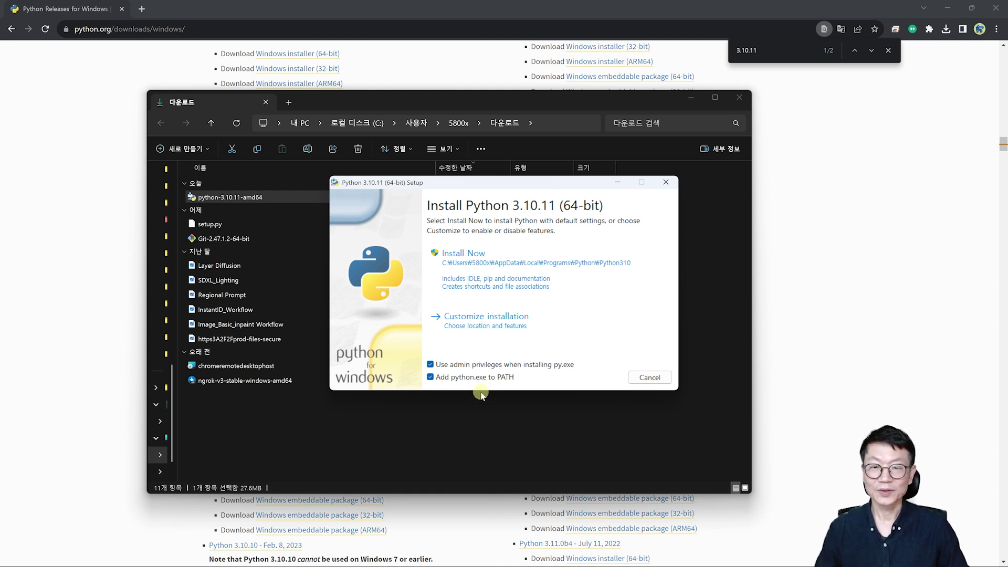
left_click(471, 264)
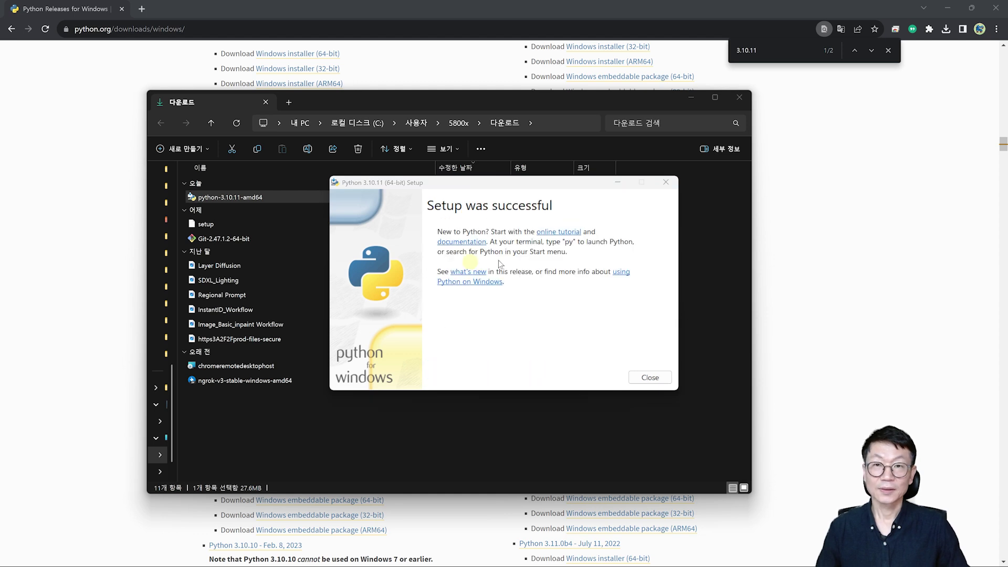
left_click(650, 379)
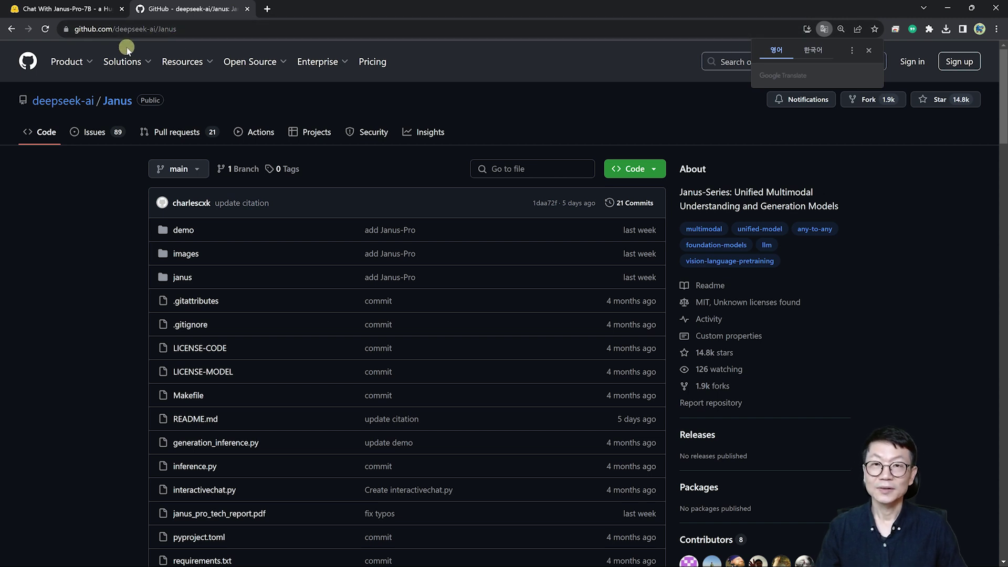
- Look through the deepseek-ai/Janus repository's file list and README, including the benchmarks, Model Download, Quick Start and License sections
mouse_move(168, 62)
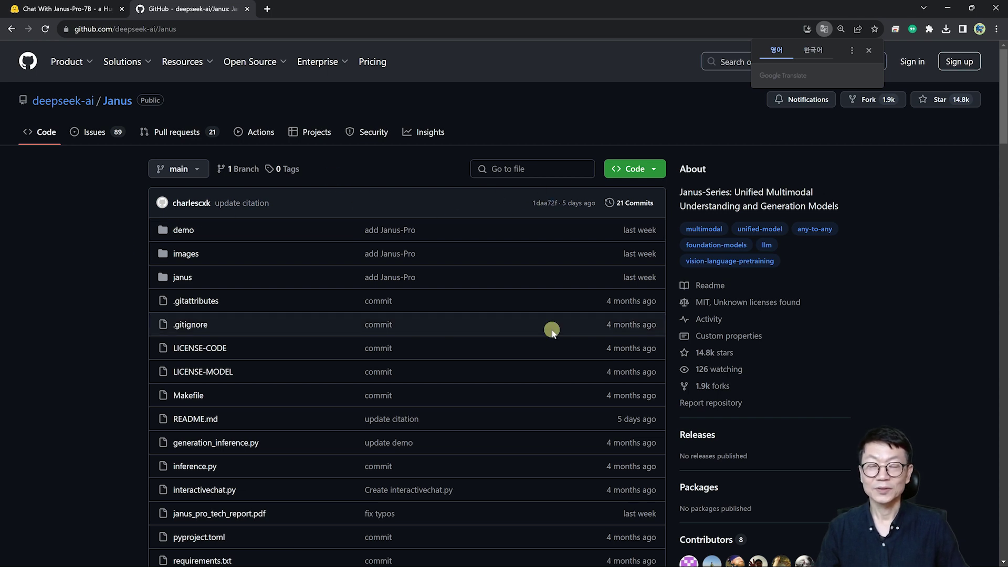
scroll(552, 331, "down", 1)
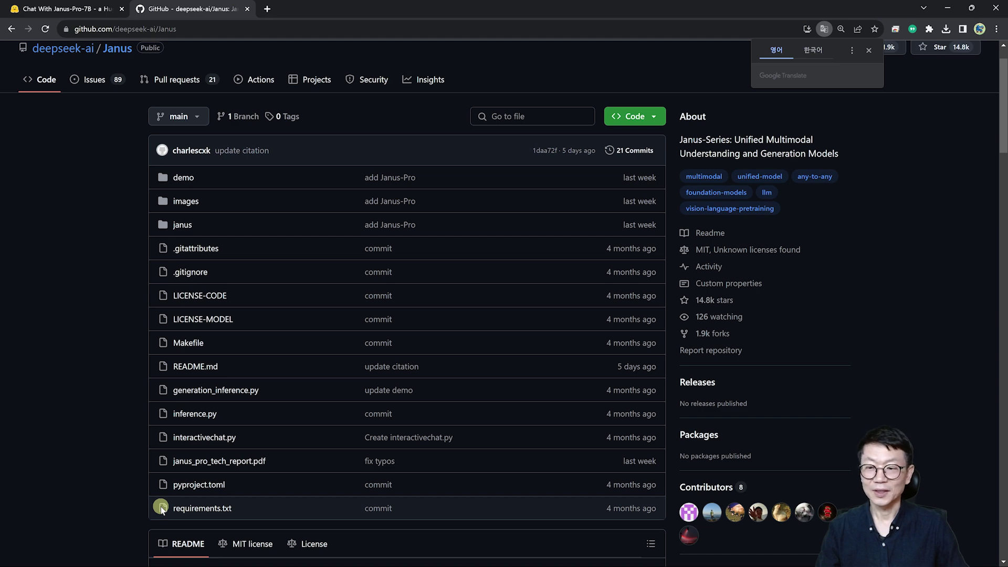
scroll(162, 509, "down", 10)
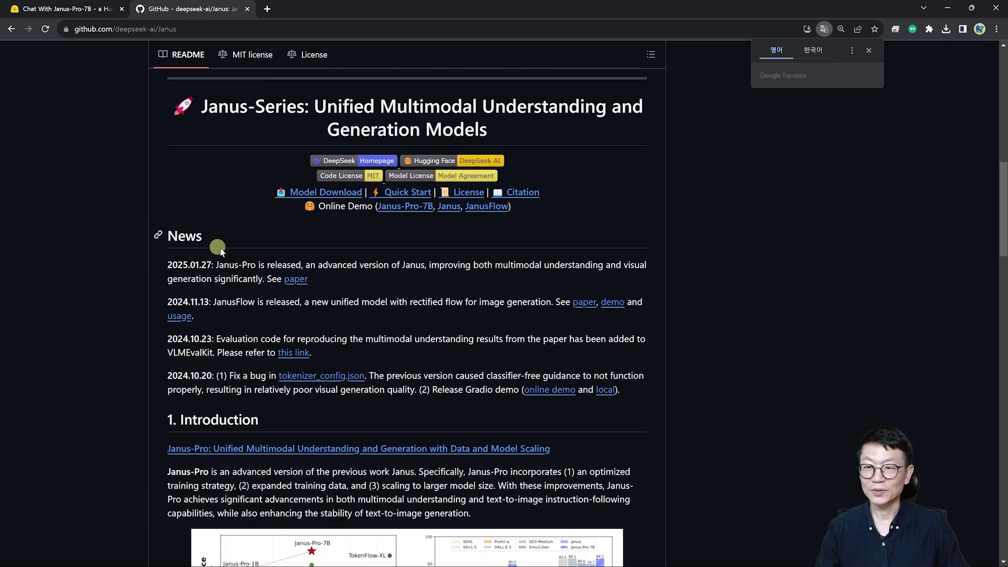
scroll(218, 249, "down", 3)
scroll(408, 419, "down", 1)
scroll(407, 419, "down", 1)
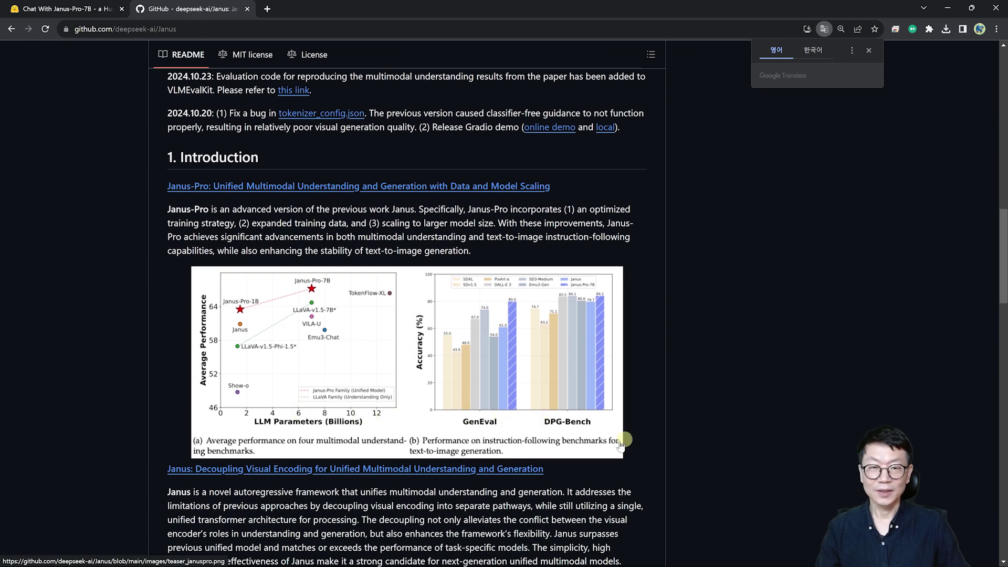
scroll(575, 436, "down", 2)
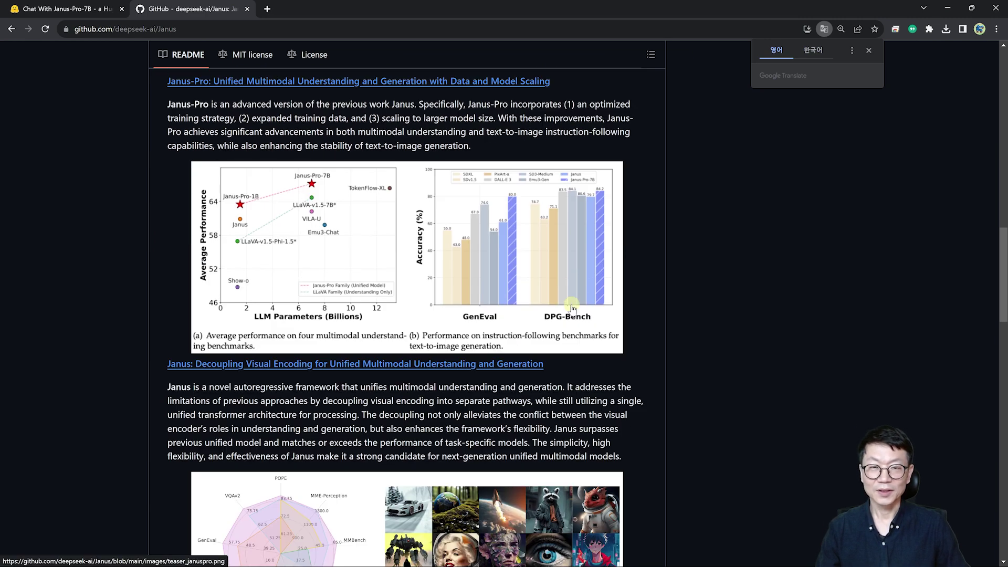
scroll(581, 315, "down", 1)
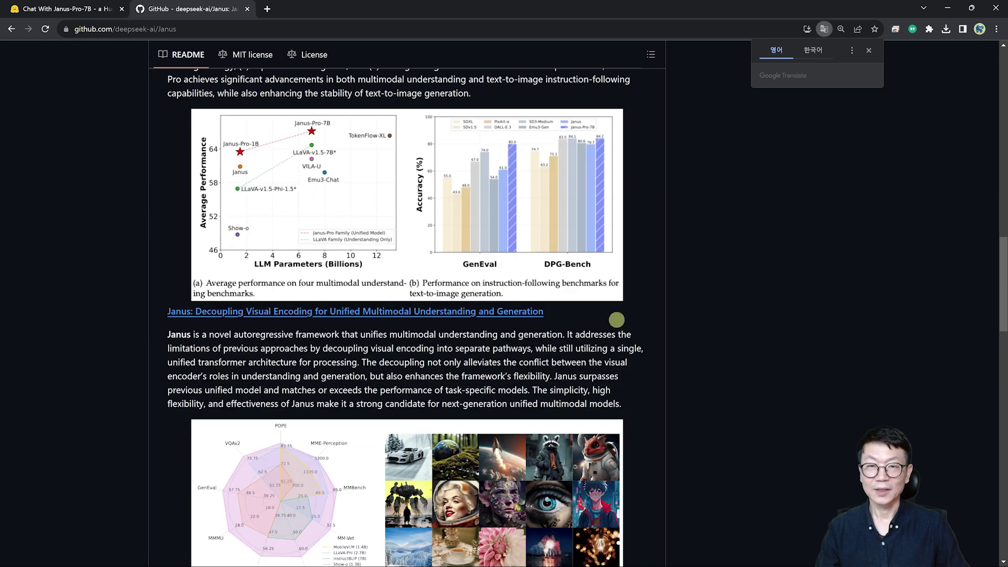
scroll(584, 369, "down", 10)
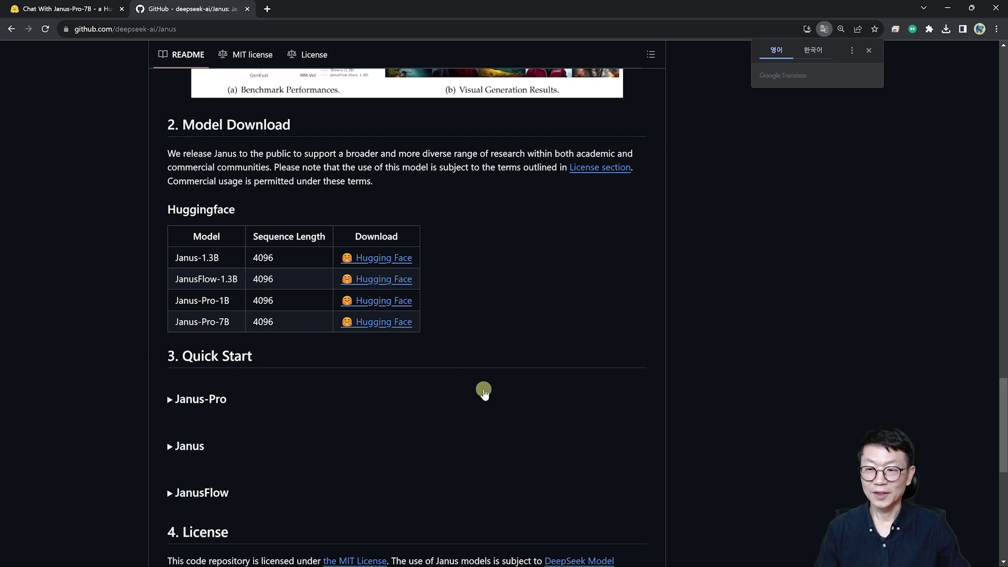
scroll(484, 392, "down", 1)
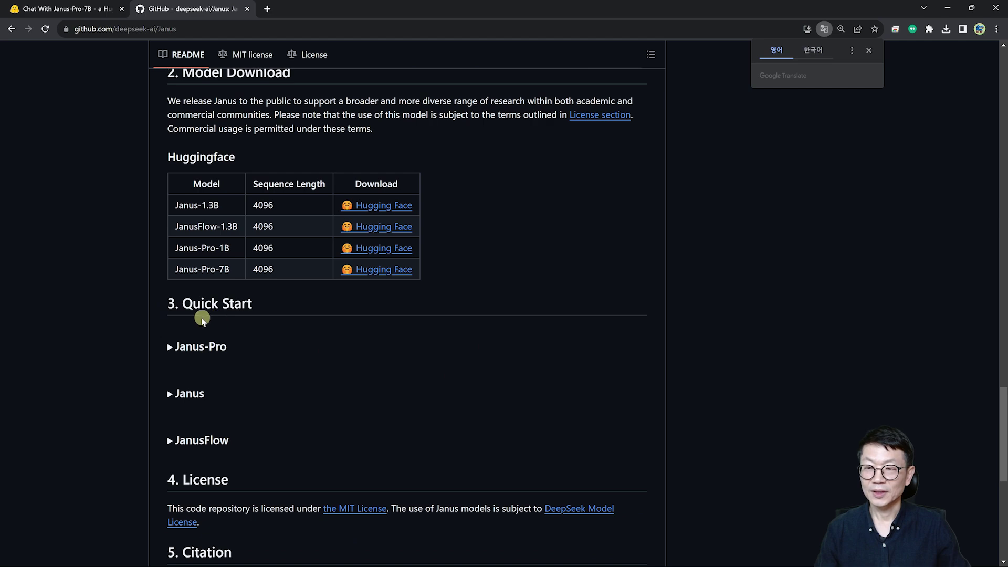
scroll(289, 333, "up", 10)
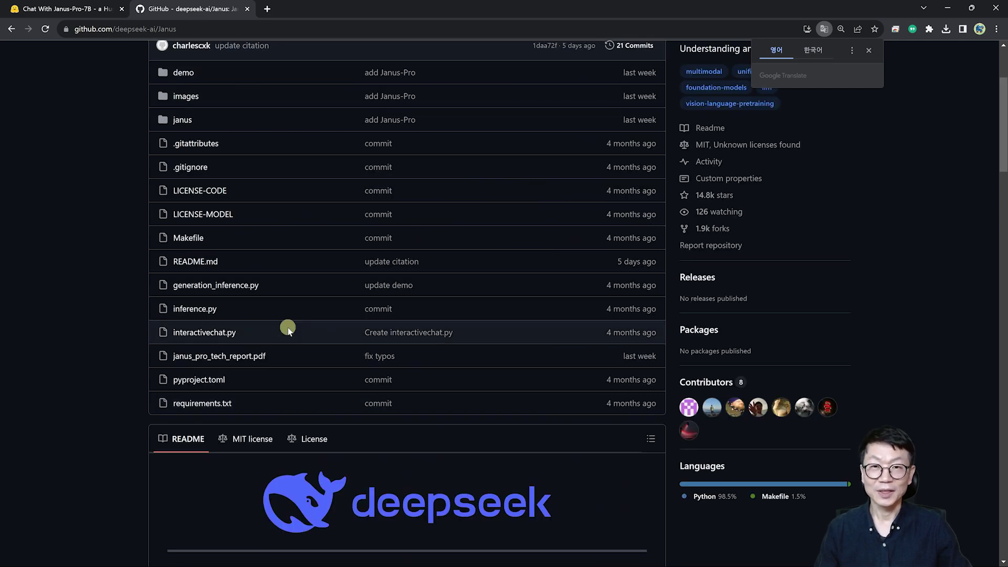
scroll(288, 331, "down", 12)
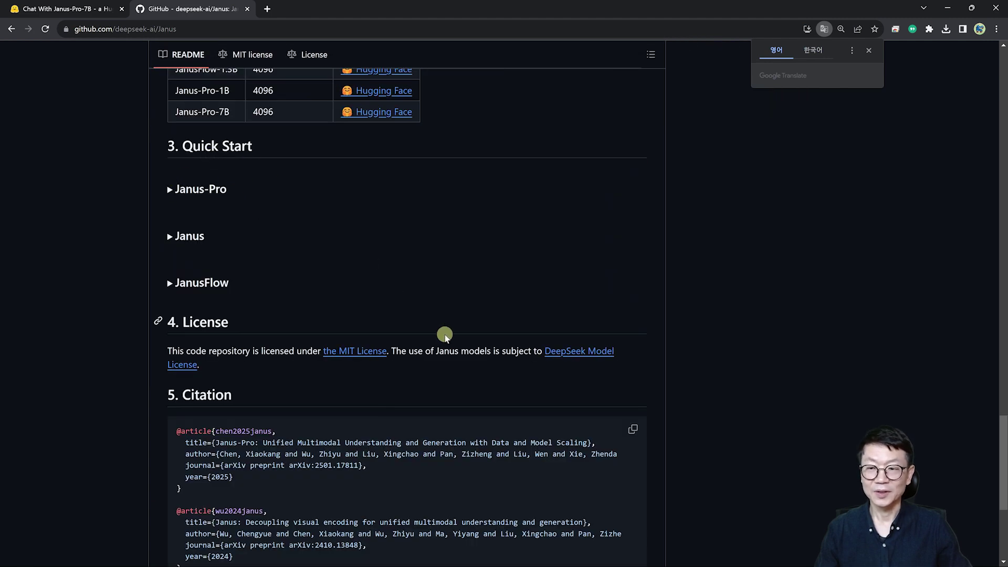
scroll(443, 333, "down", 4)
scroll(277, 225, "down", 2)
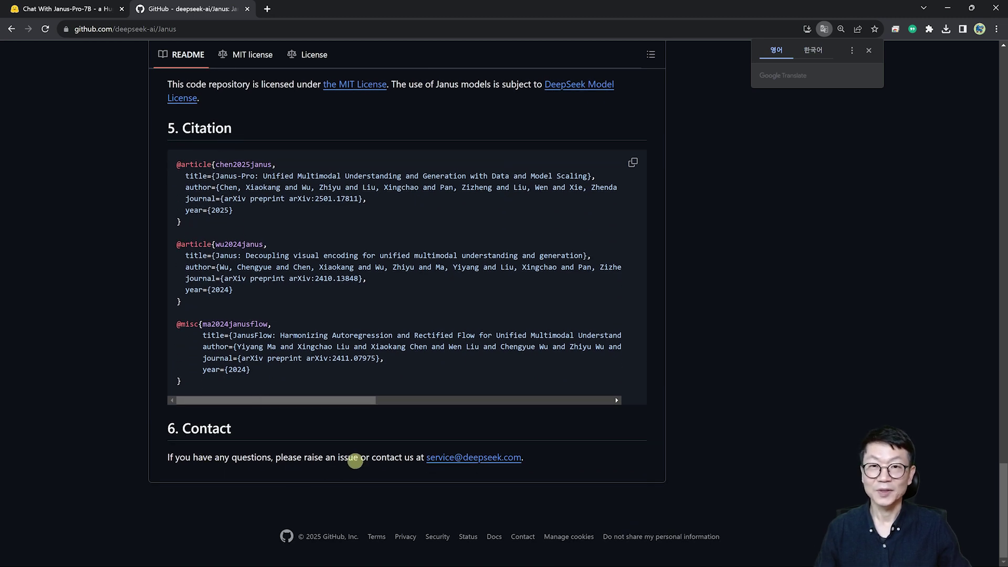
- Download the Janus repository as the ZIP archive Janus-main into the J7B folder on drive D
scroll(681, 462, "up", 15)
scroll(695, 444, "up", 10)
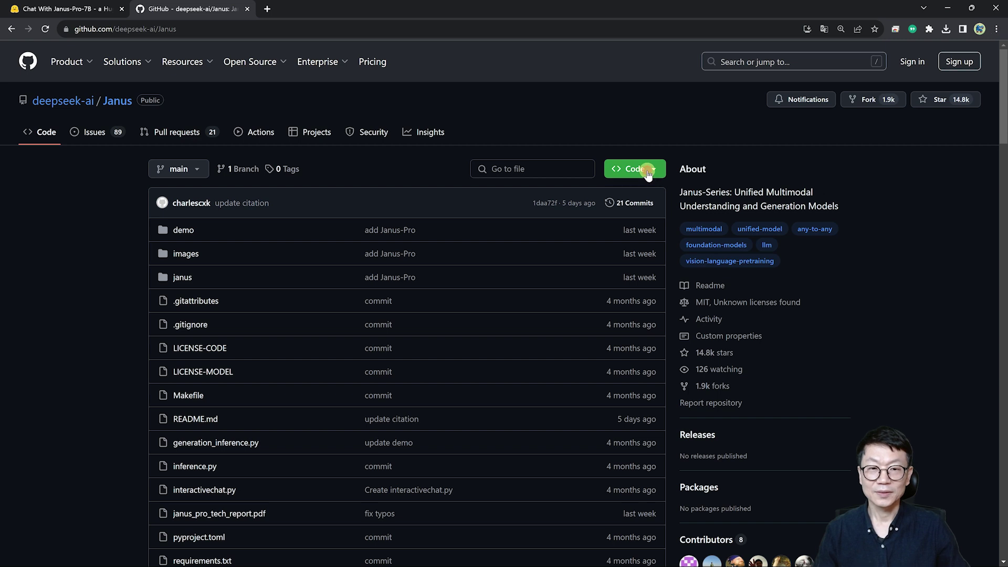
left_click(649, 170)
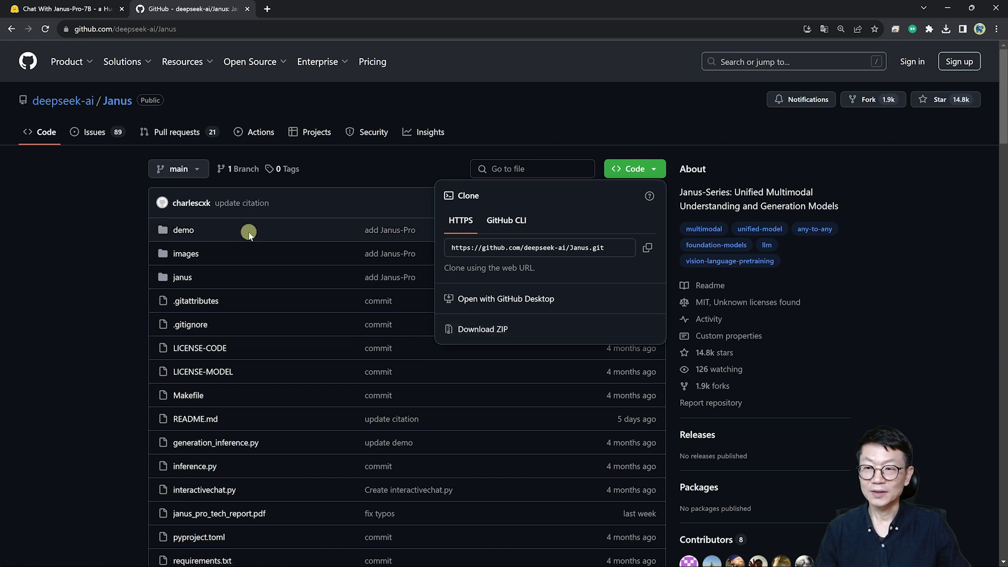
scroll(312, 471, "down", 1)
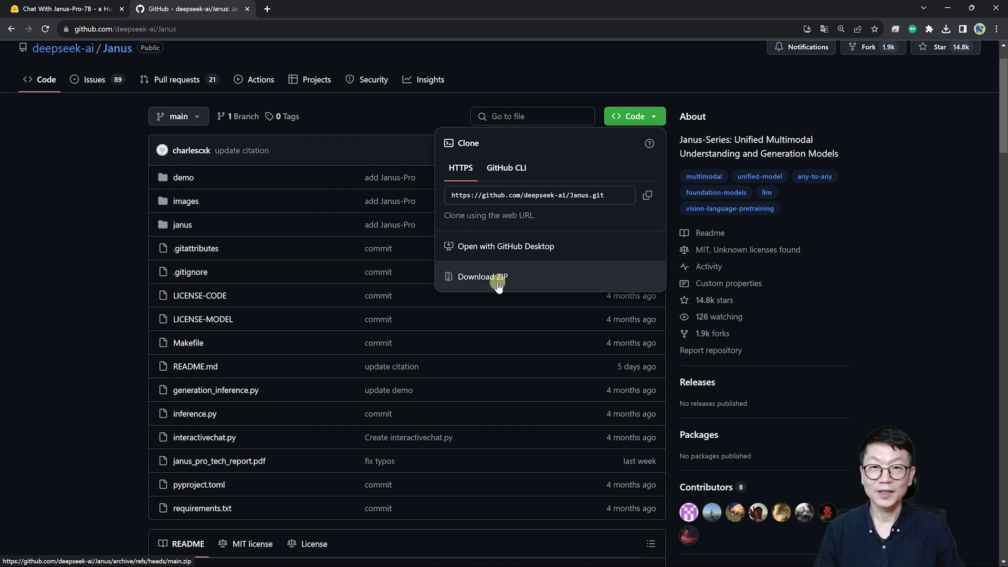
key("alt+Tab")
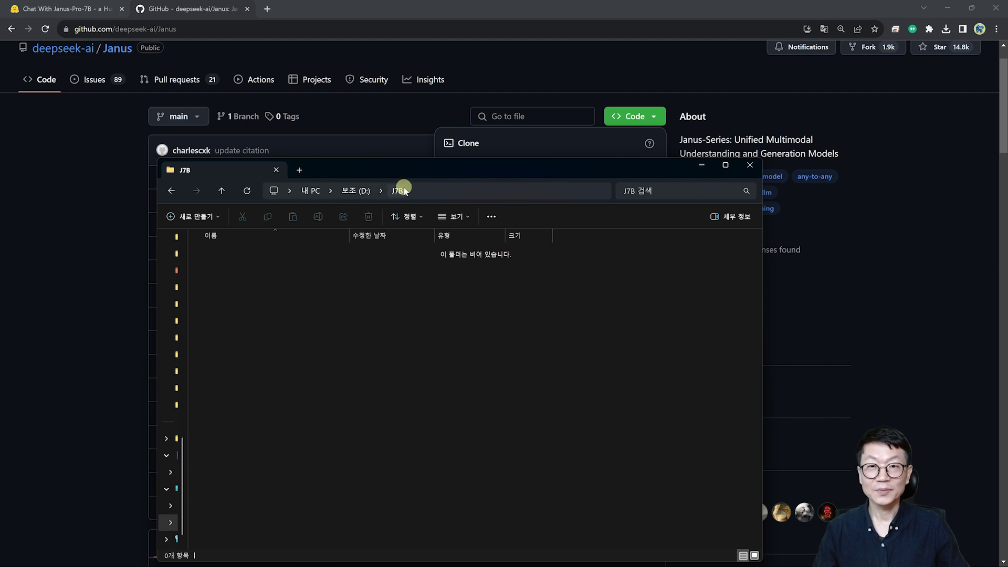
key("alt+Tab")
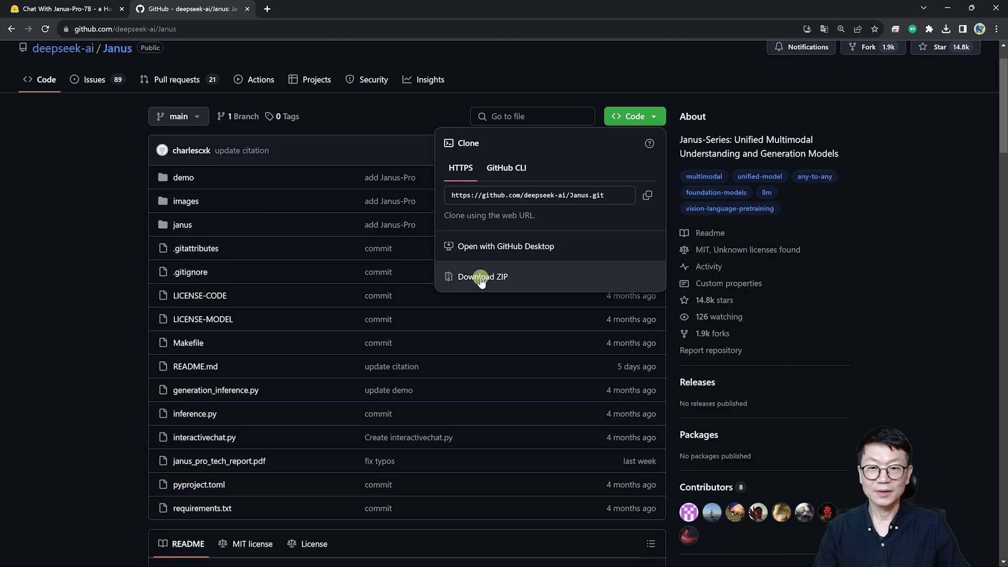
left_click(495, 279)
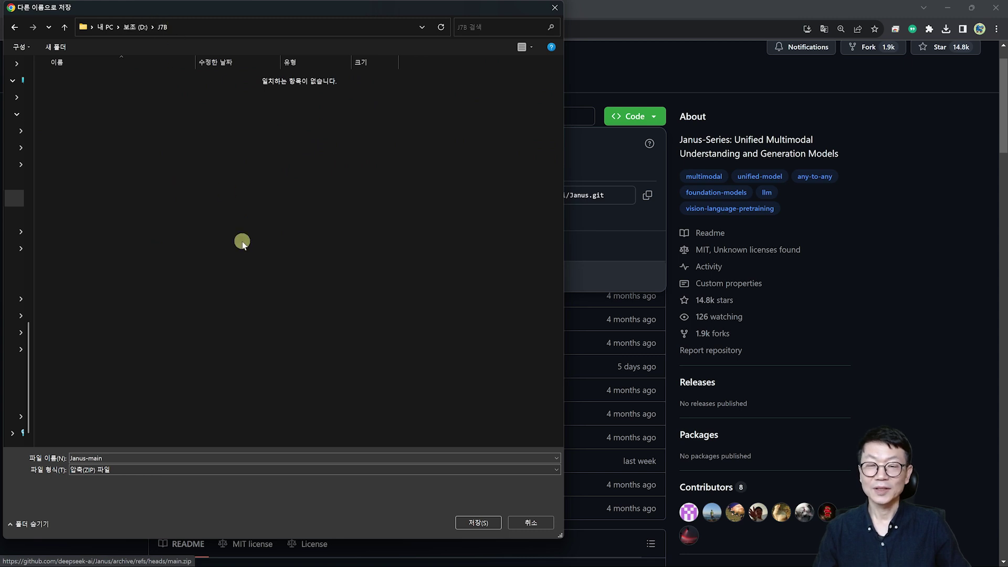
key("Return")
- Open the downloaded Janus-main archive and extract all its files and folders into the J7B folder
left_click(946, 29)
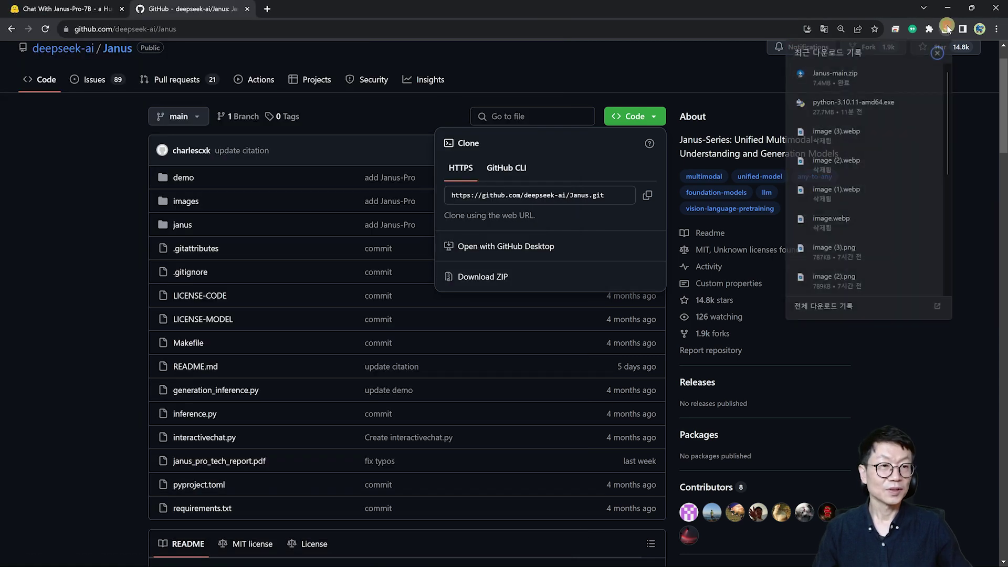
left_click(913, 73)
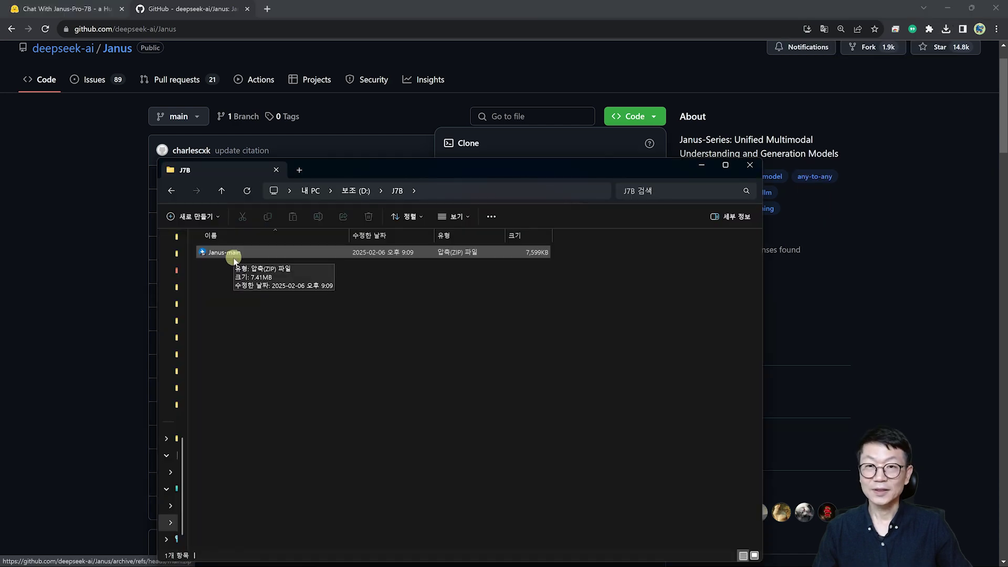
double_click(230, 254)
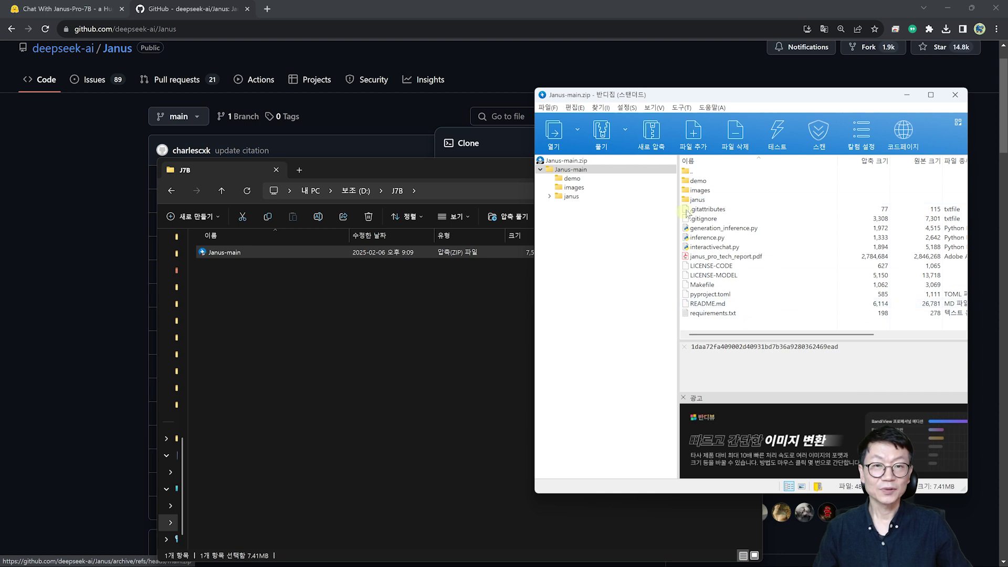
left_click(712, 315)
left_click_drag(749, 331, 295, 351)
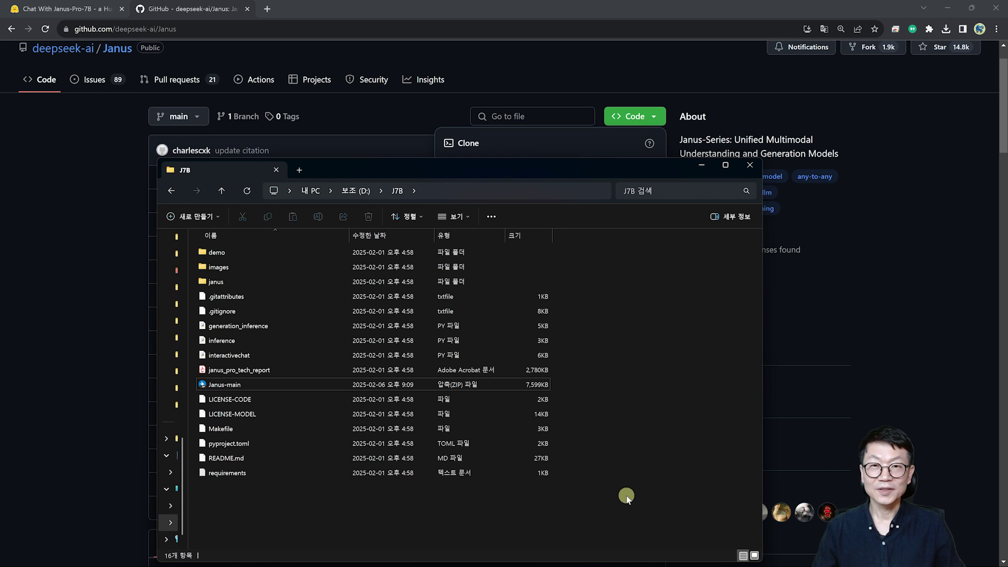
- Delete all files and folders in the J7B folder, including the Janus-main archive
left_click_drag(644, 530, 258, 245)
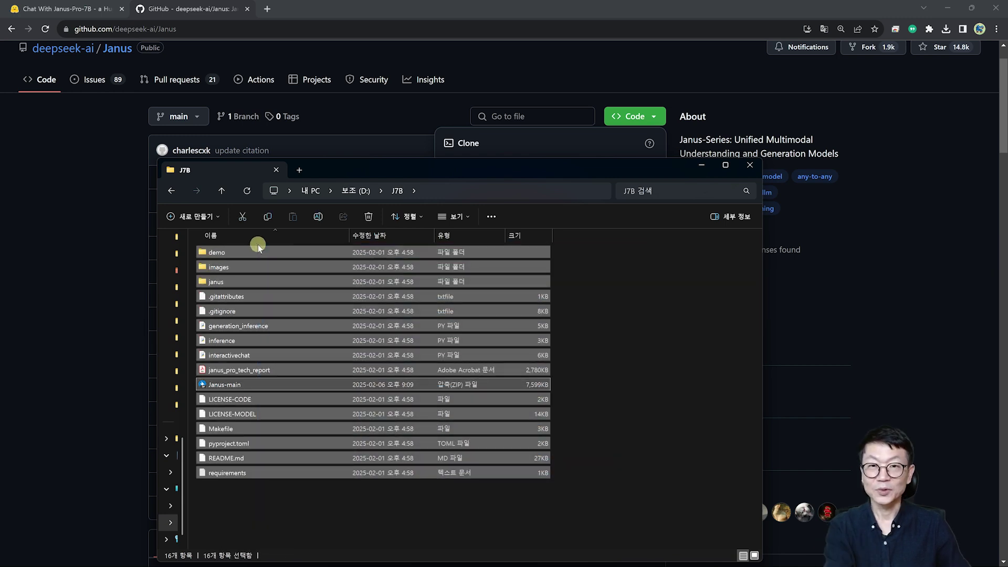
right_click(257, 244)
- Copy the Janus repository's HTTPS clone URL from GitHub and return to the J7B folder in File Explorer
left_click(628, 146)
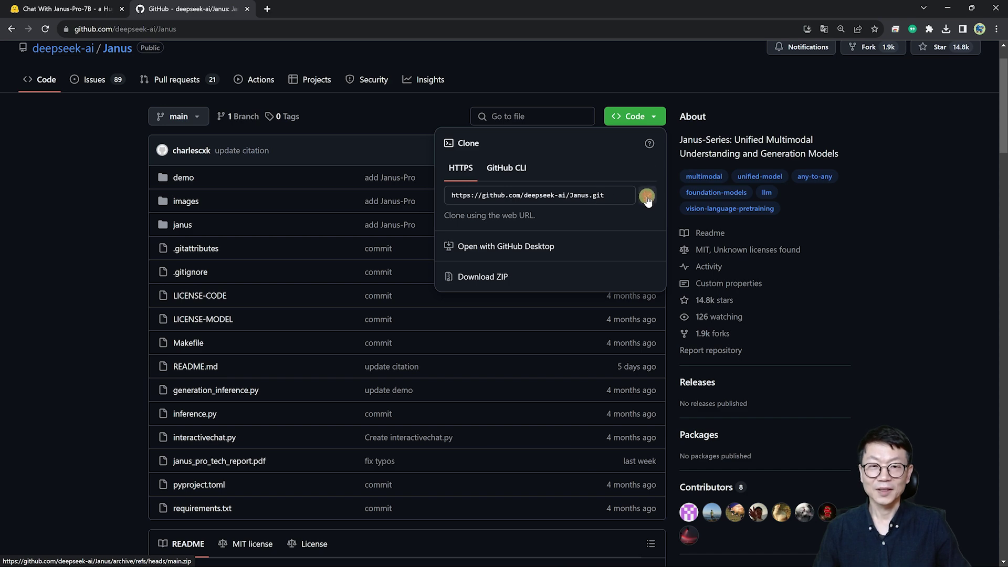
left_click(530, 515)
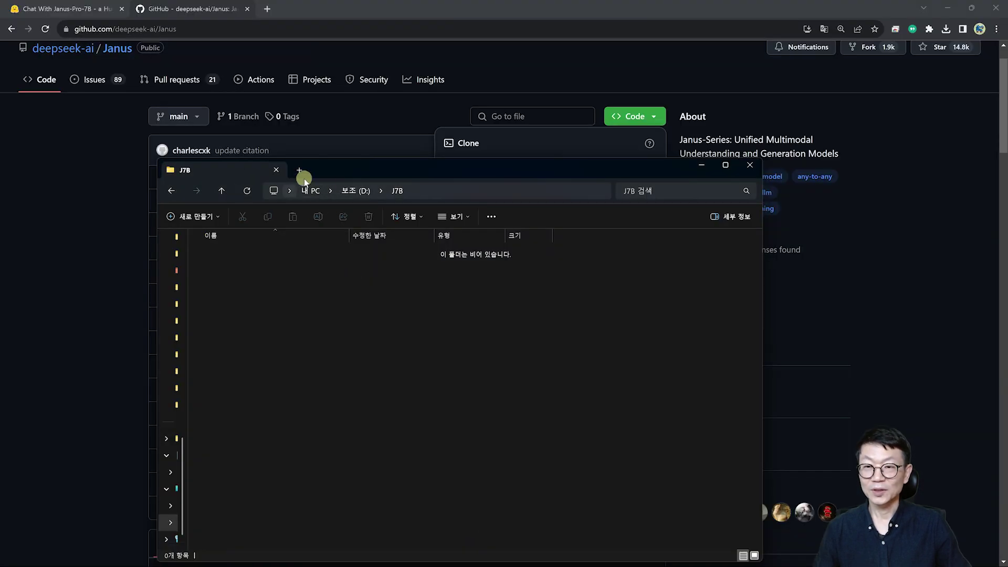
left_click(429, 191)
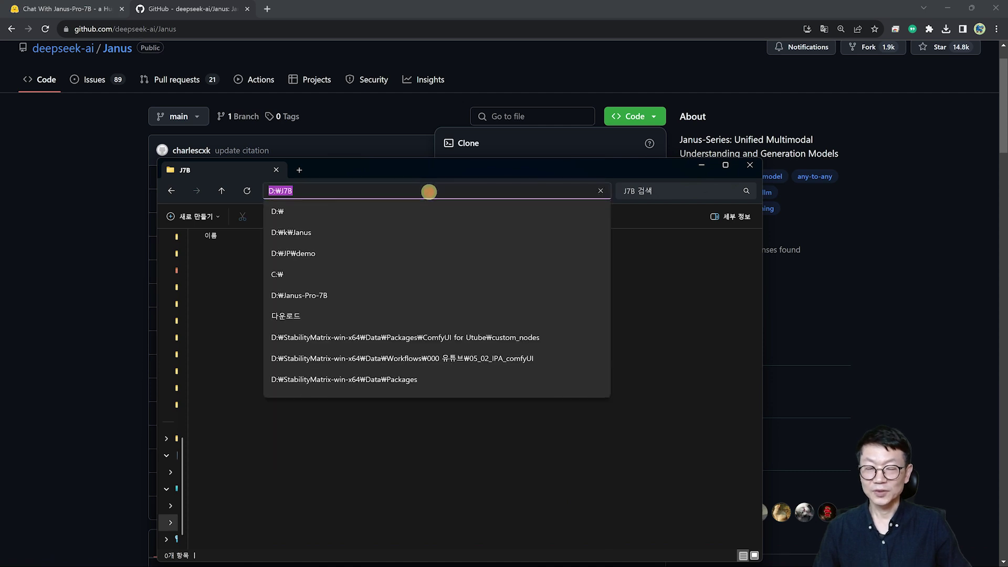
type("cmd")
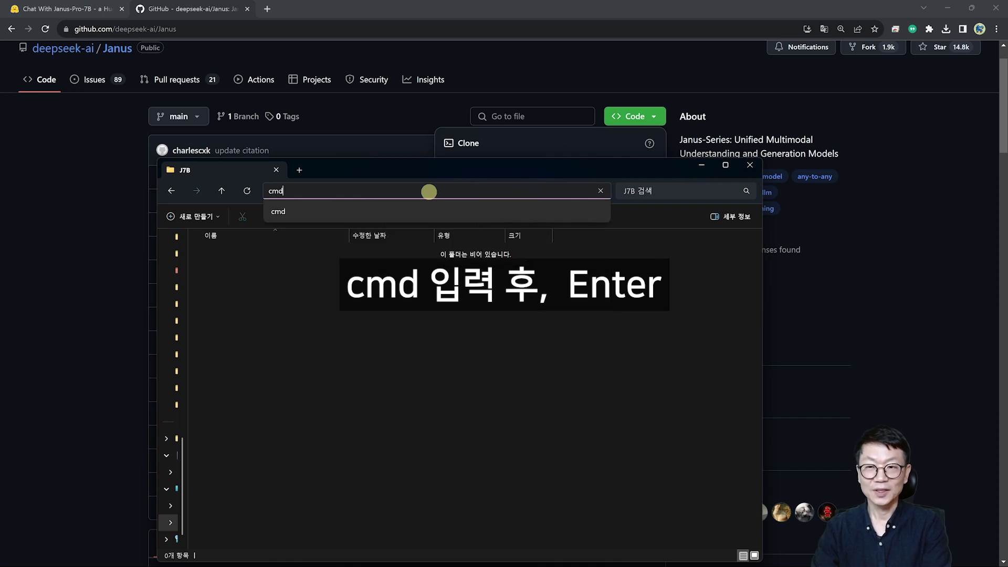
key("Return")
type("git clone")
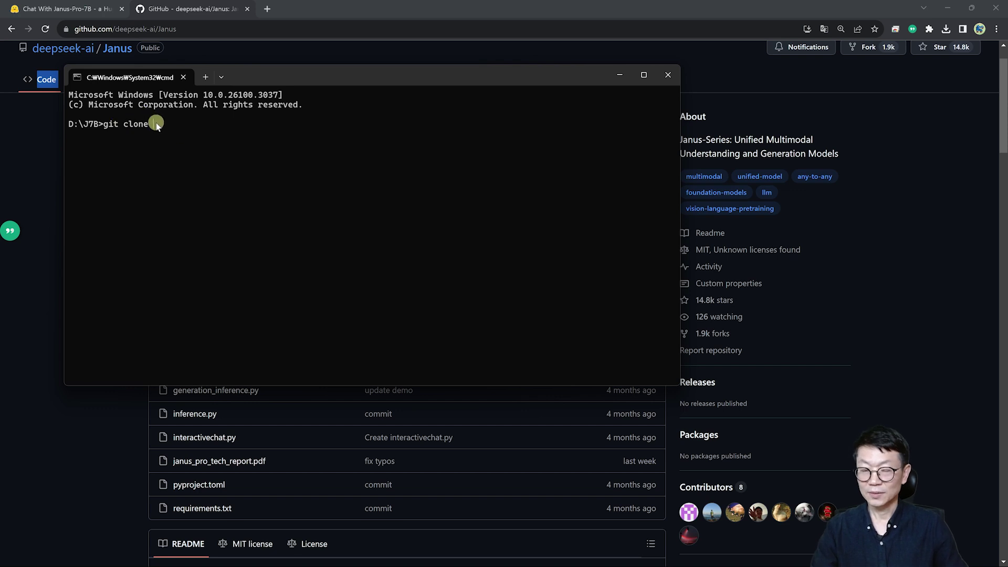
type("https://github.com/deepseek-ai/Janus.git")
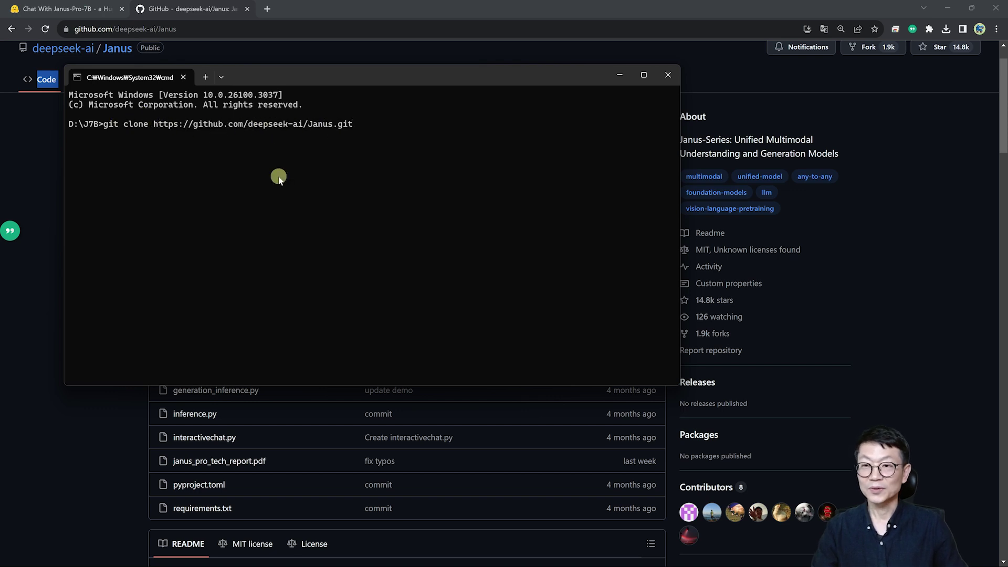
key("Return")
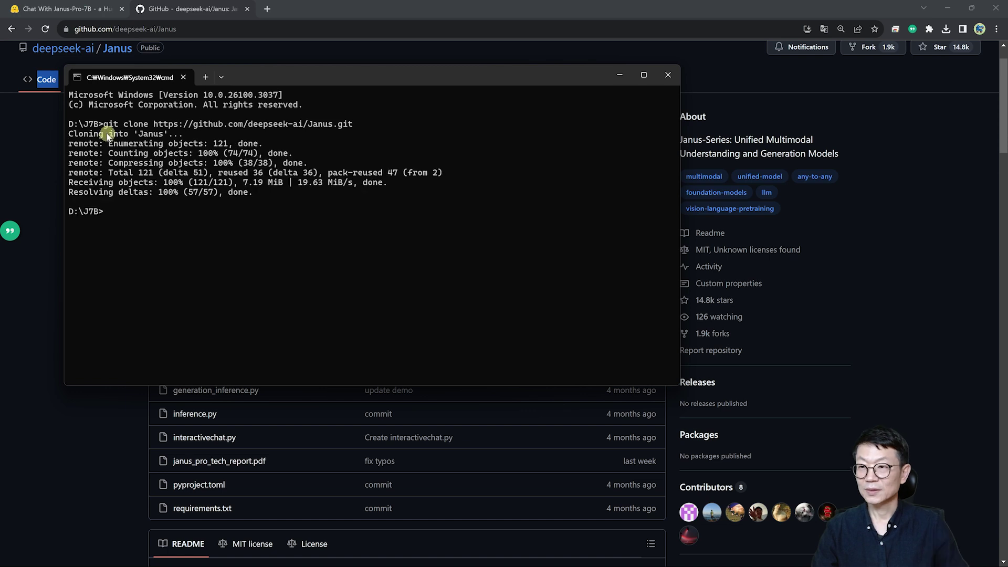
key("alt+Tab")
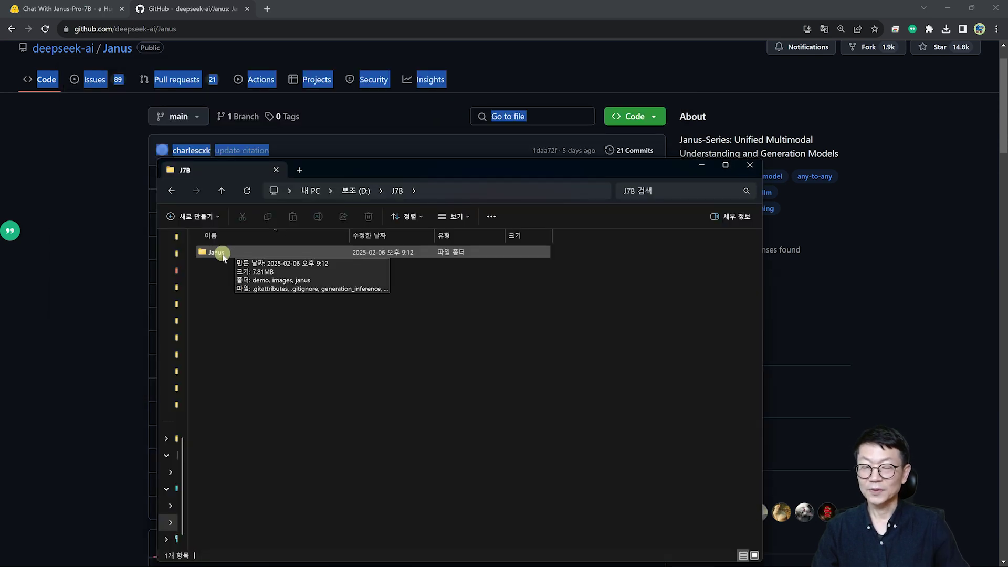
double_click(216, 253)
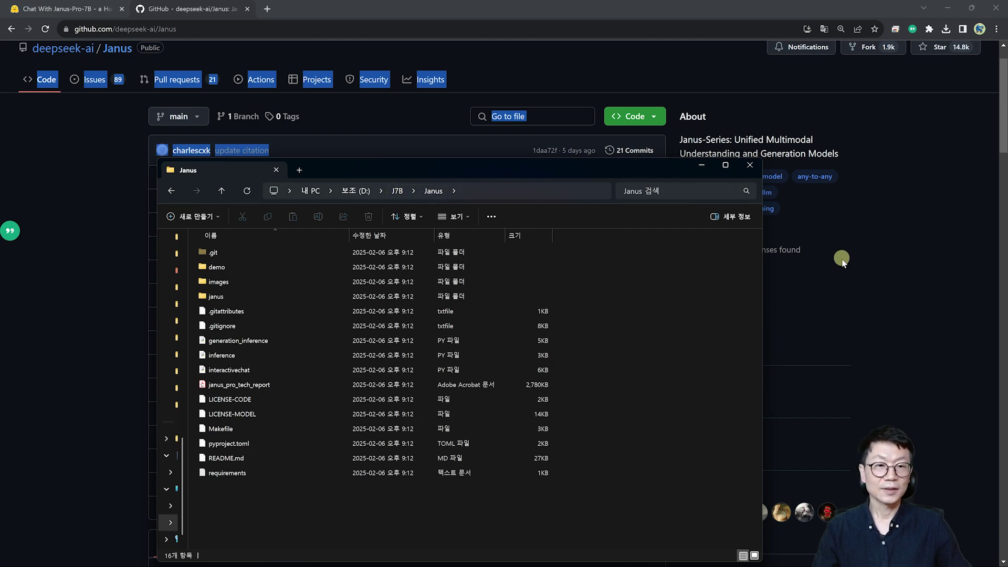
- Expand the Janus-Pro quick start in the GitHub README and go to its Gradio Demo commands
left_click(871, 274)
scroll(618, 366, "down", 6)
scroll(618, 366, "down", 20)
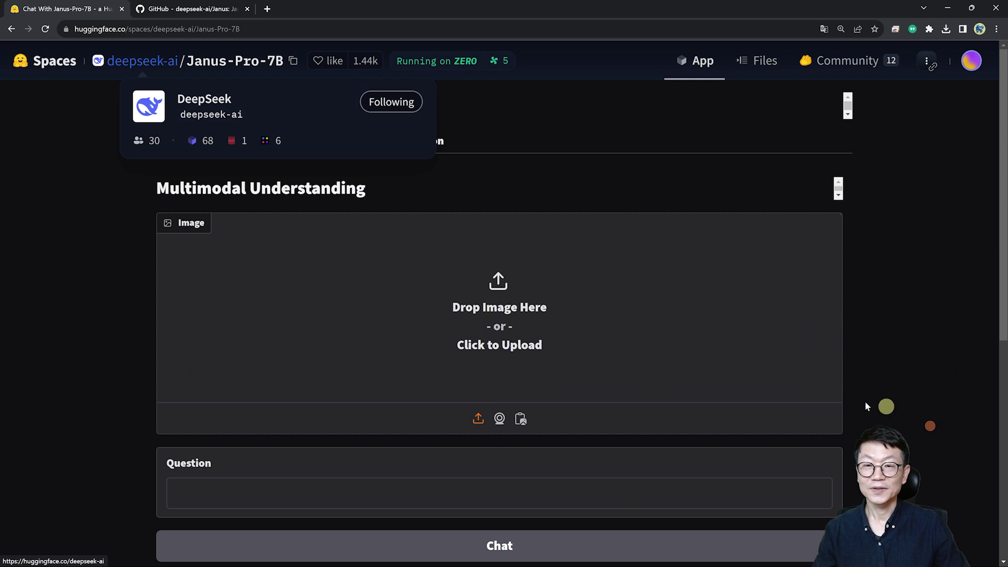
scroll(637, 241, "down", 7)
scroll(604, 336, "down", 1)
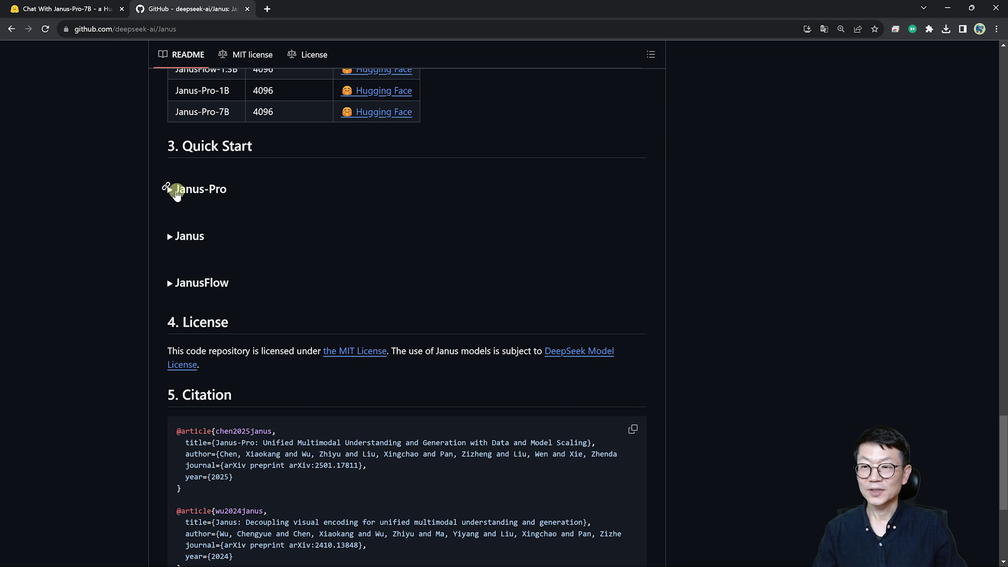
left_click(177, 191)
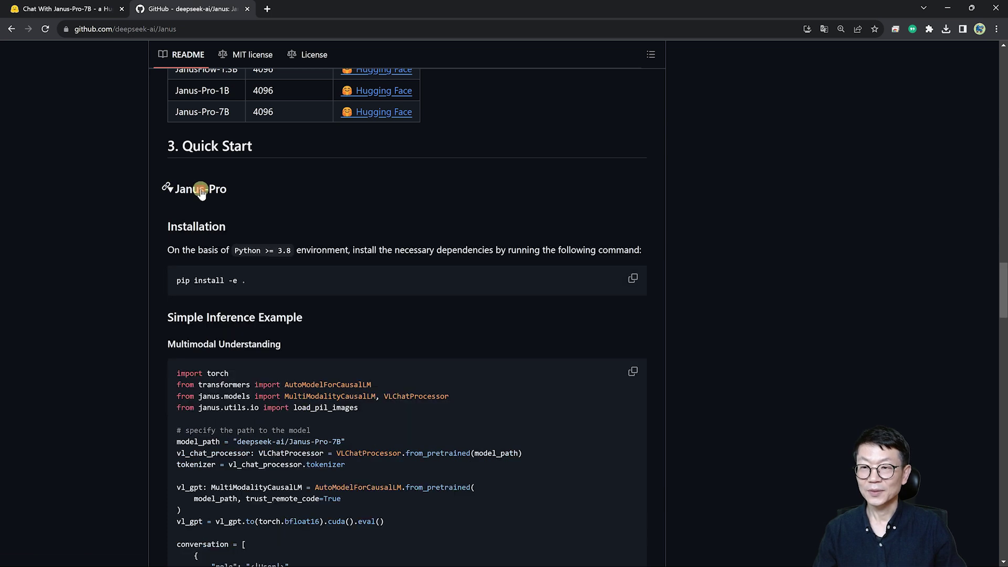
scroll(178, 192, "down", 15)
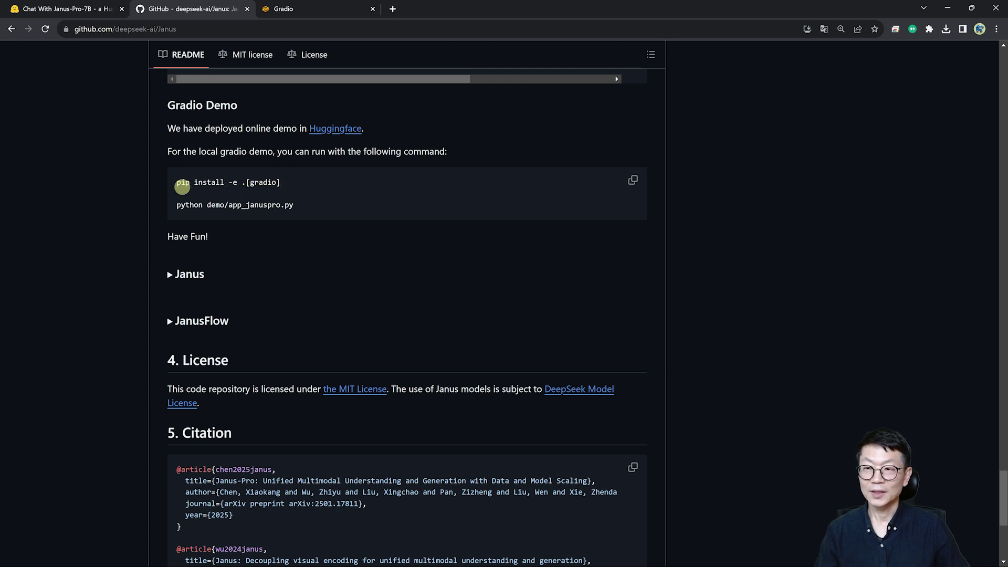
- Copy the README command pip install -e .[gradio] and run it in a command prompt in D:\J7B\Janus
left_click_drag(175, 182, 295, 184)
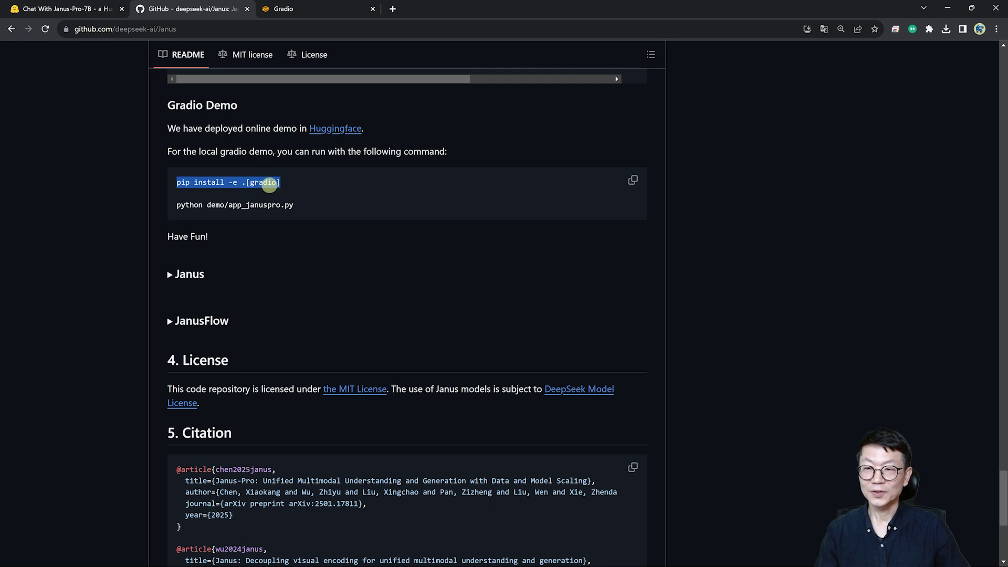
key("ctrl+c")
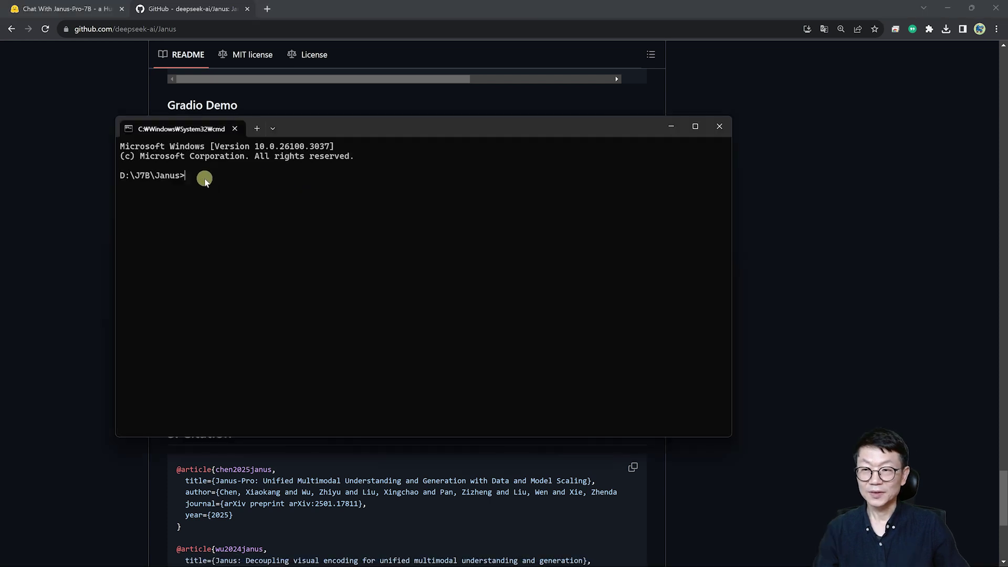
key("ctrl+v")
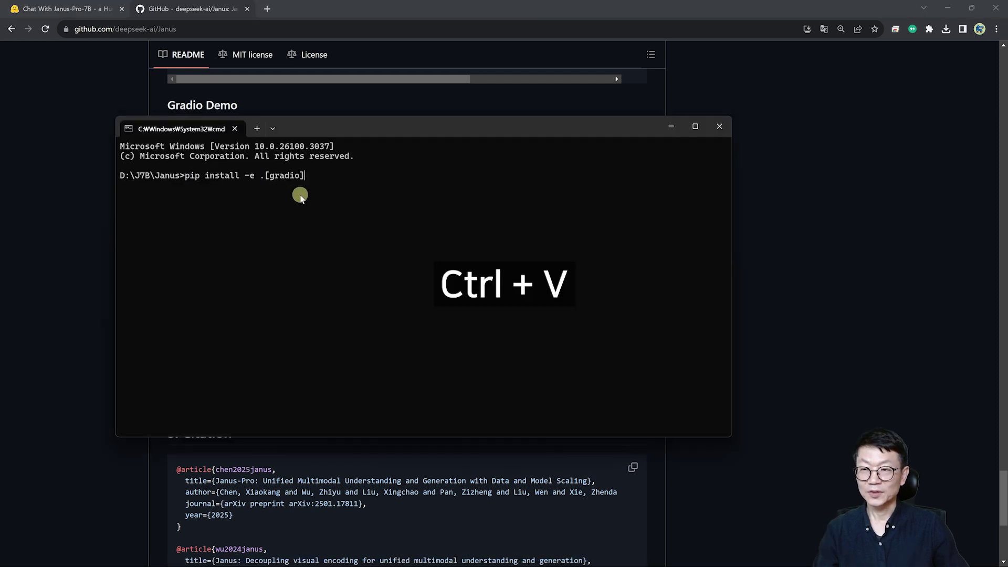
key("Return")
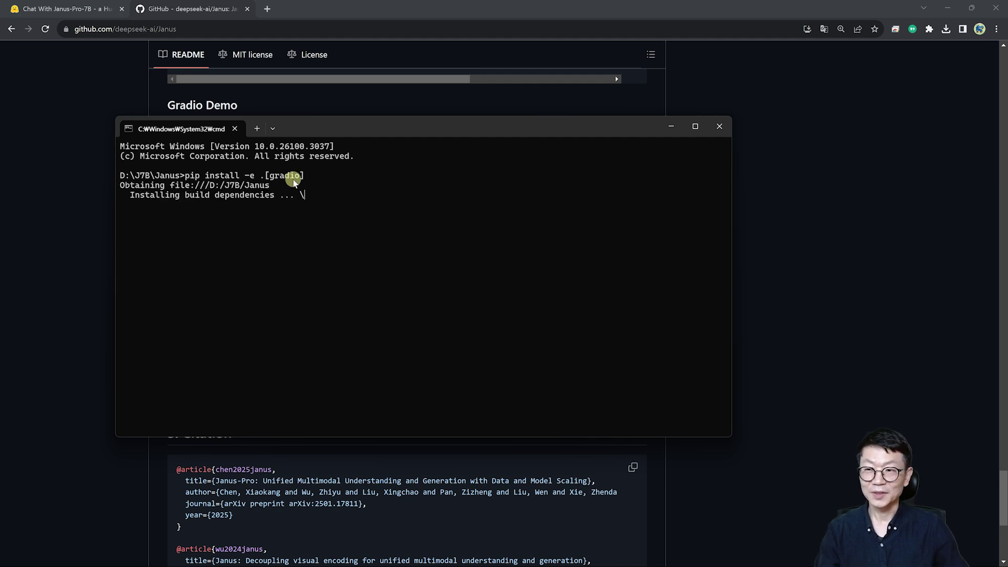
left_click(83, 221)
triple_click(306, 206)
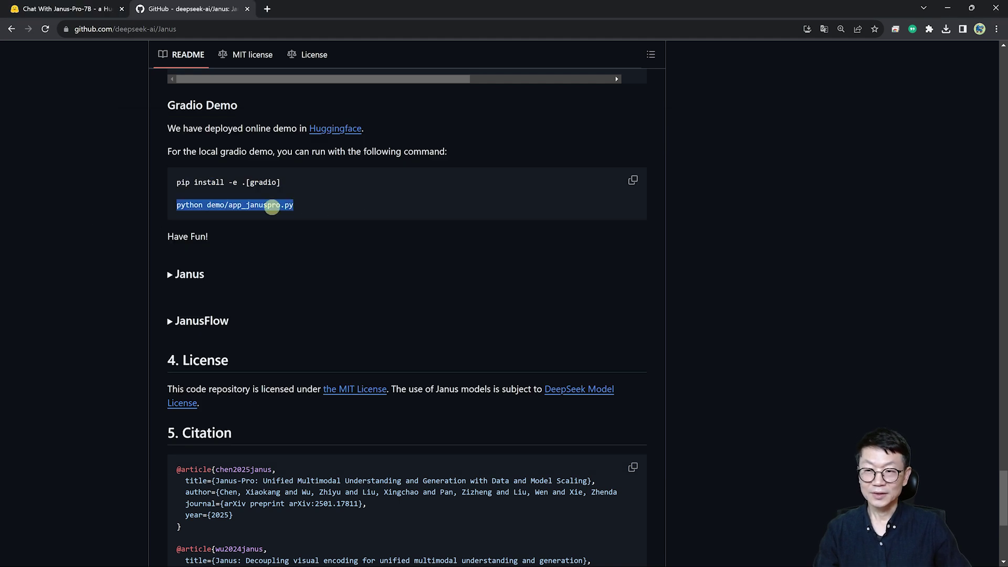
mouse_move(703, 559)
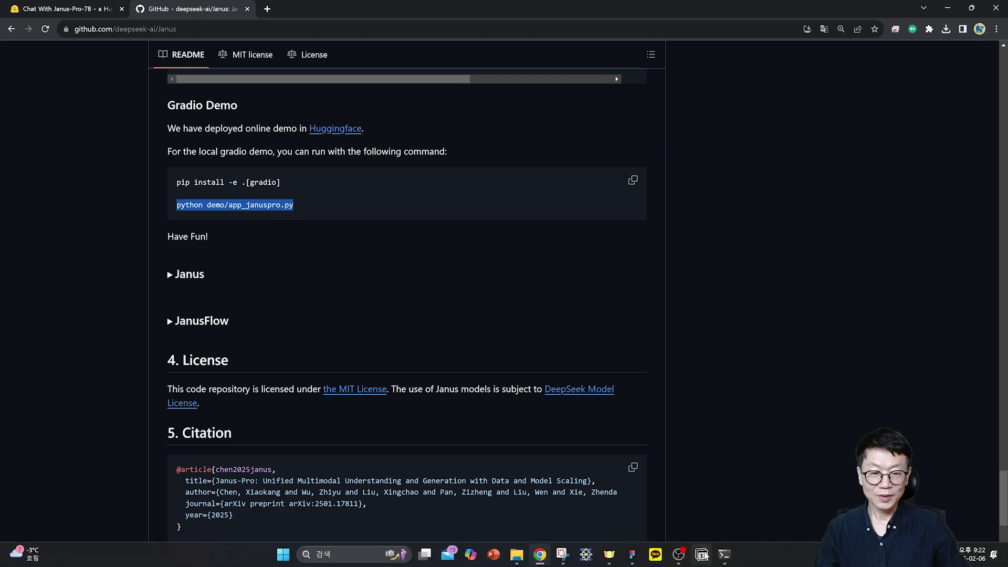
left_click(724, 555)
left_click(228, 430)
key("ctrl+v")
key("Return")
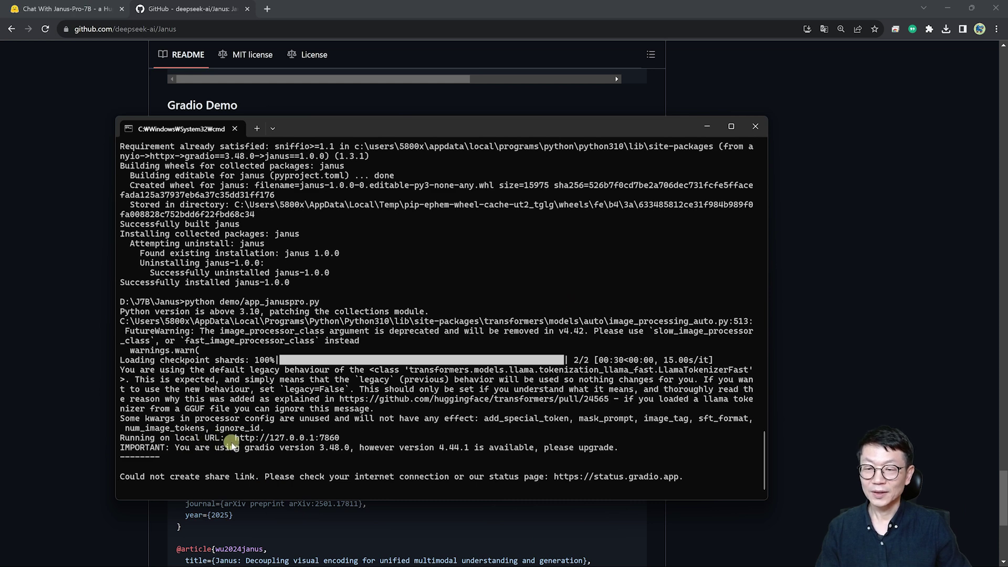
left_click(287, 440, "ctrl")
key("super+Up")
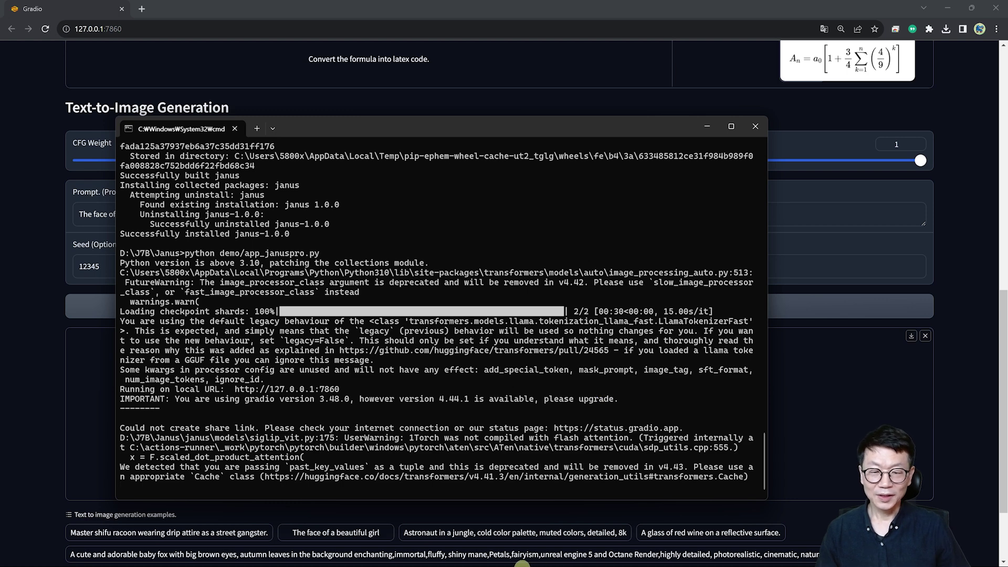
- Check the size of the Janus folder inside J7B in its properties
left_click(521, 563)
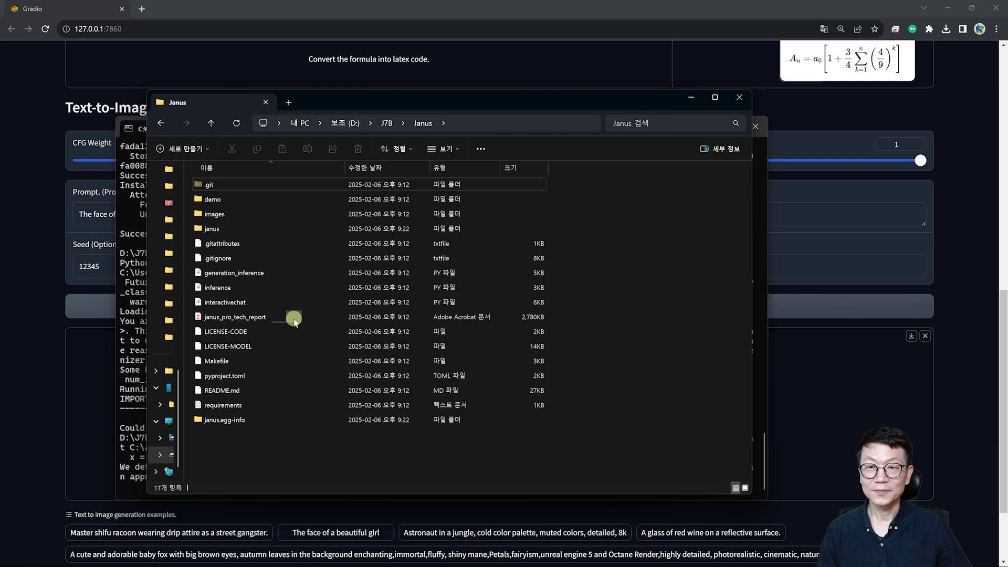
left_click(386, 123)
right_click(222, 184)
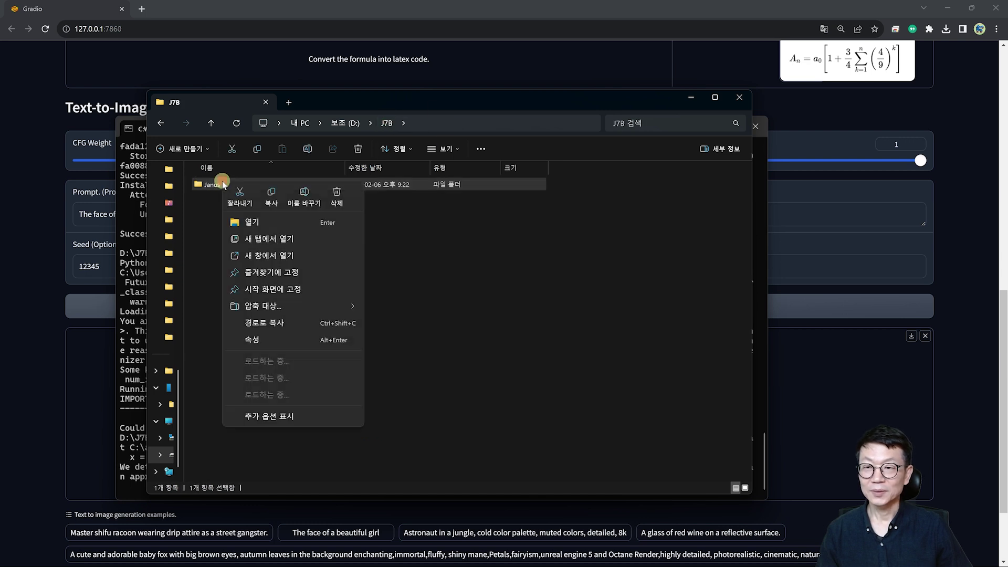
left_click(284, 354)
double_click(353, 377)
left_click_drag(352, 375, 371, 375)
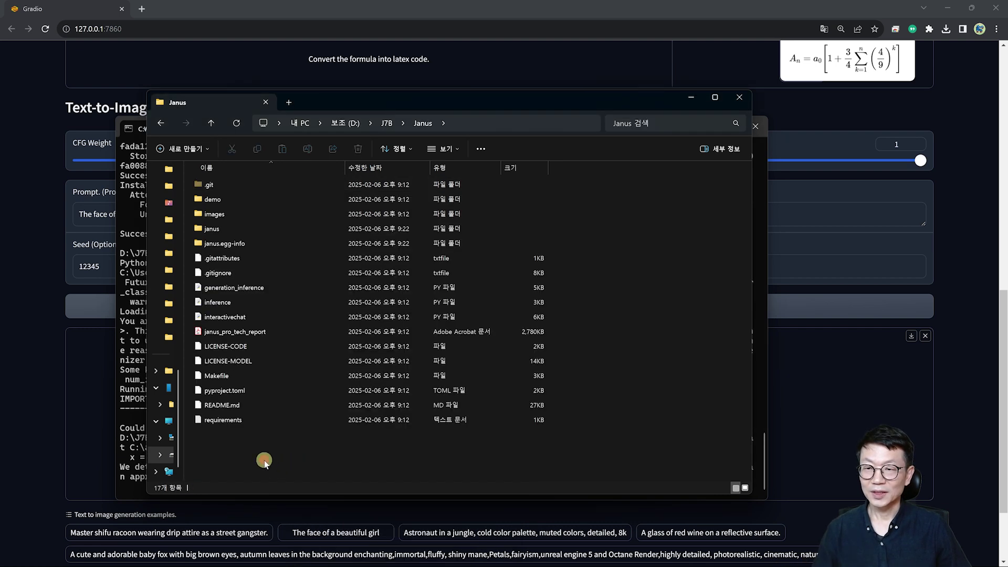
- Create a new folder named model_7B inside the Janus folder
right_click(264, 460)
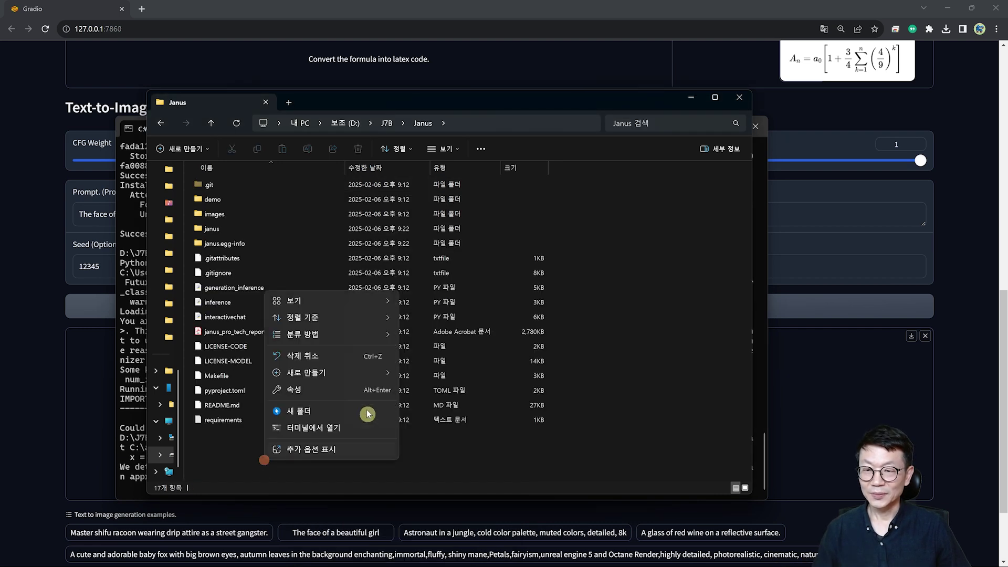
left_click(314, 412)
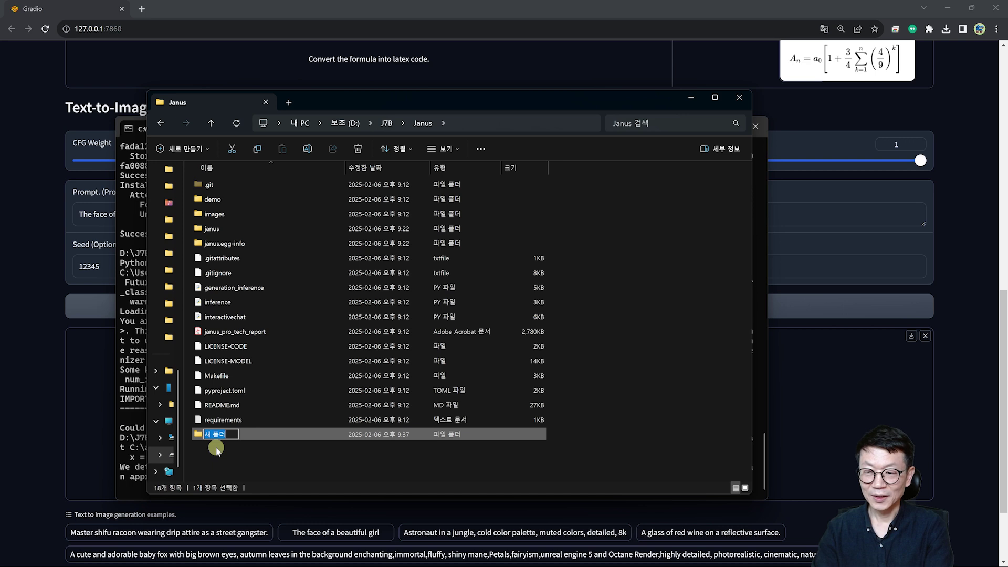
type("model_7B")
key("Return")
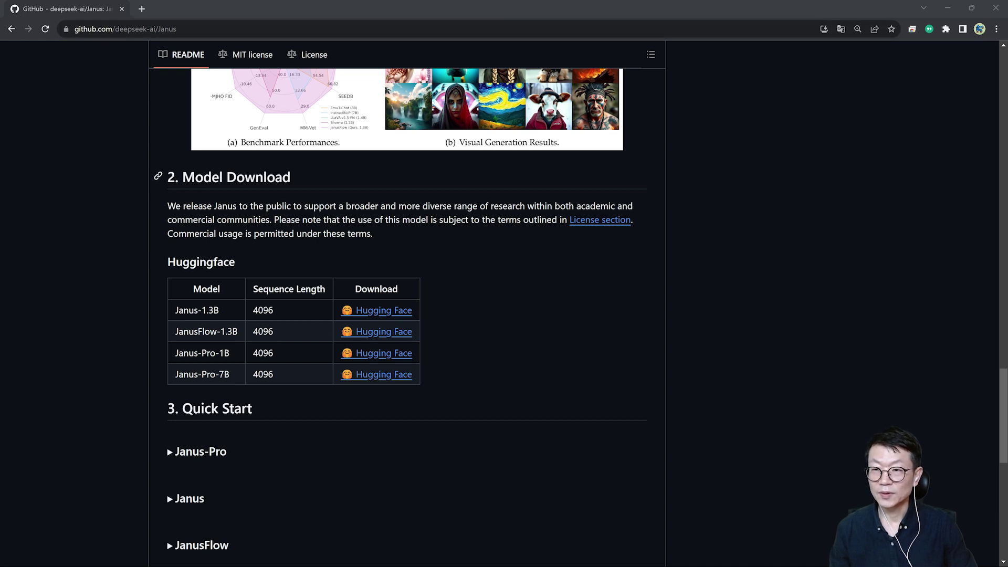
- Open the Janus-Pro-7B model on Hugging Face from the README's download table and show its repository files
scroll(491, 333, "down", 1)
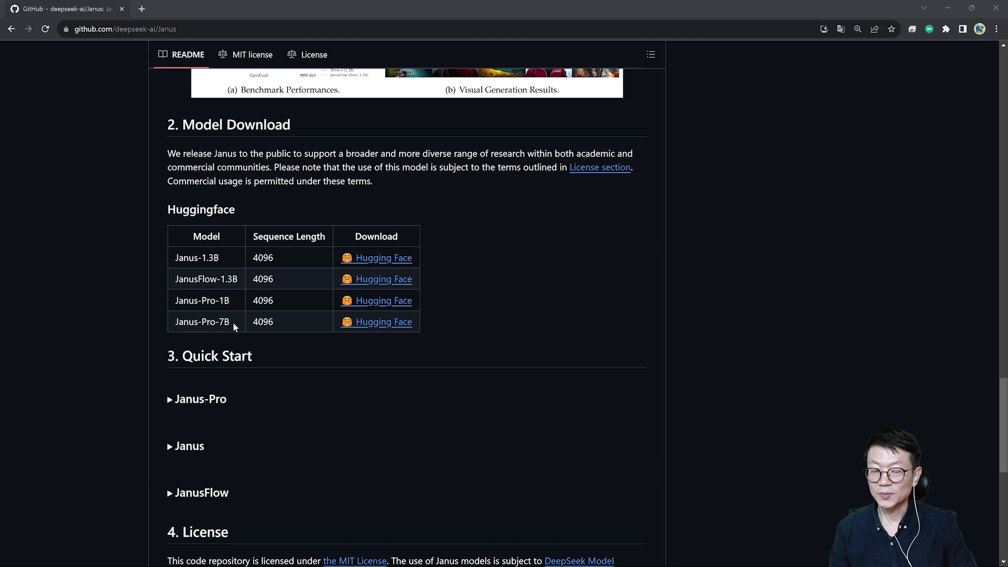
left_click(386, 324)
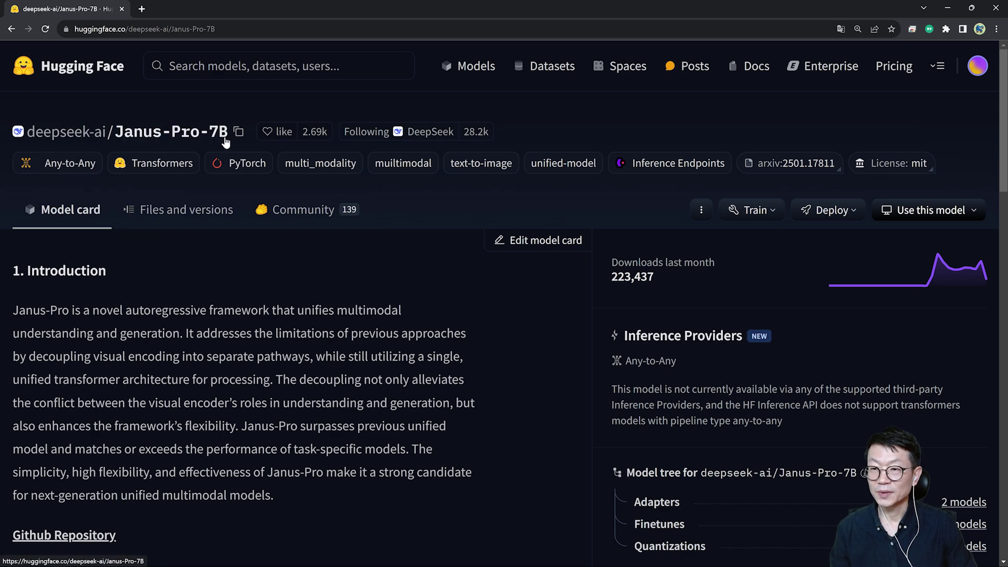
scroll(447, 325, "down", 1)
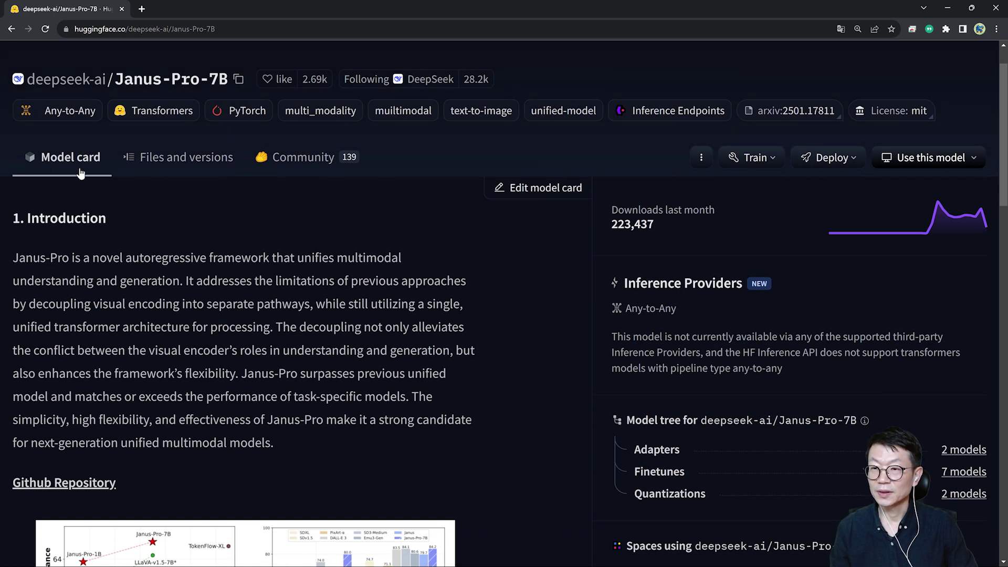
scroll(63, 169, "down", 2)
scroll(229, 110, "up", 1)
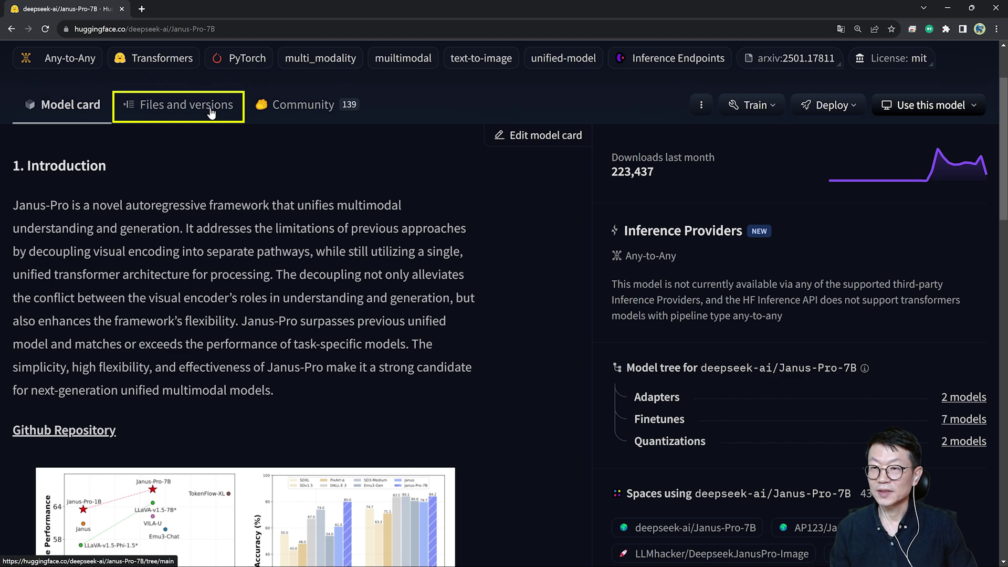
scroll(105, 158, "down", 4)
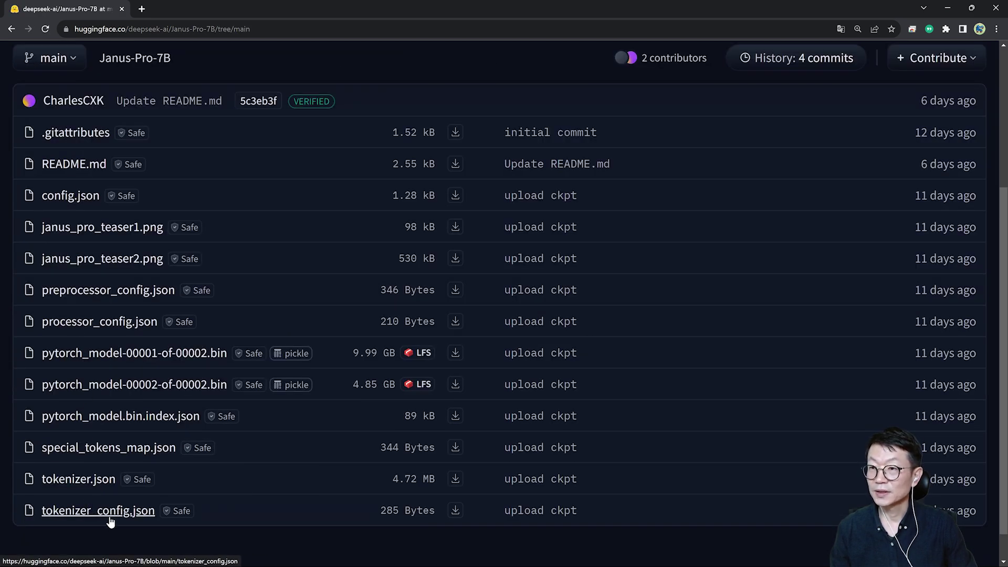
scroll(111, 522, "down", 1)
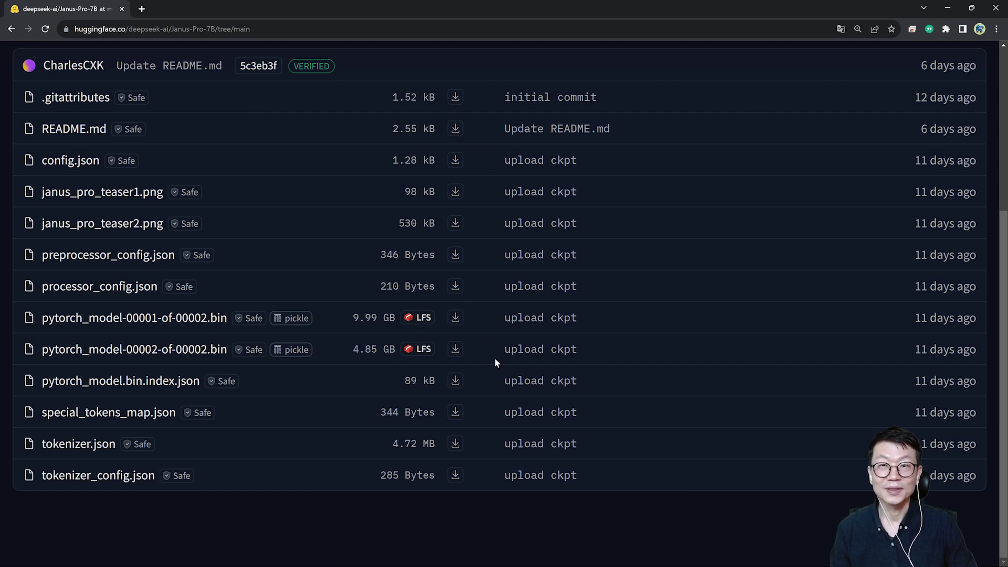
- Download the .gitattributes file into the model_7B folder and go up to the Janus folder in File Explorer
left_click(456, 97)
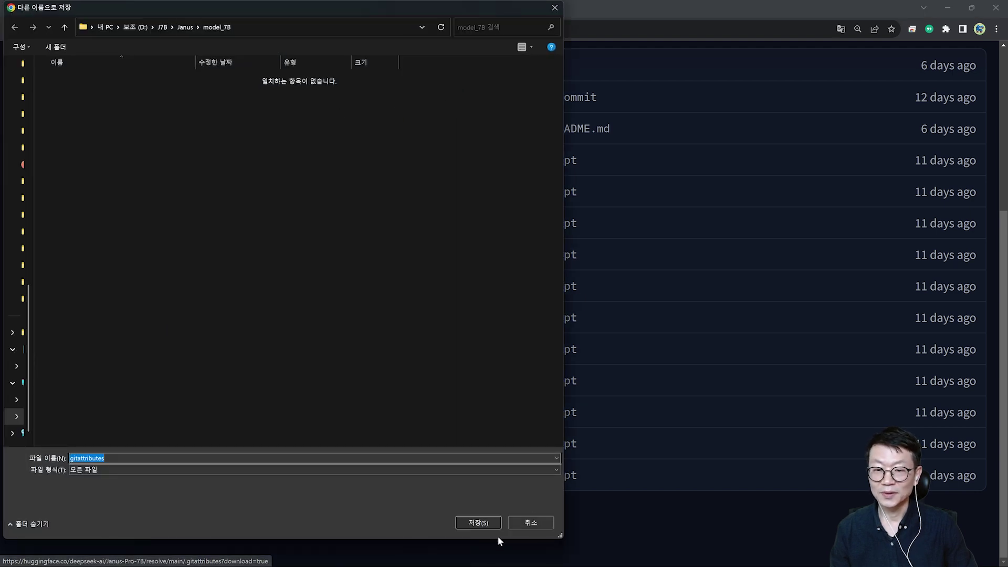
left_click(477, 523)
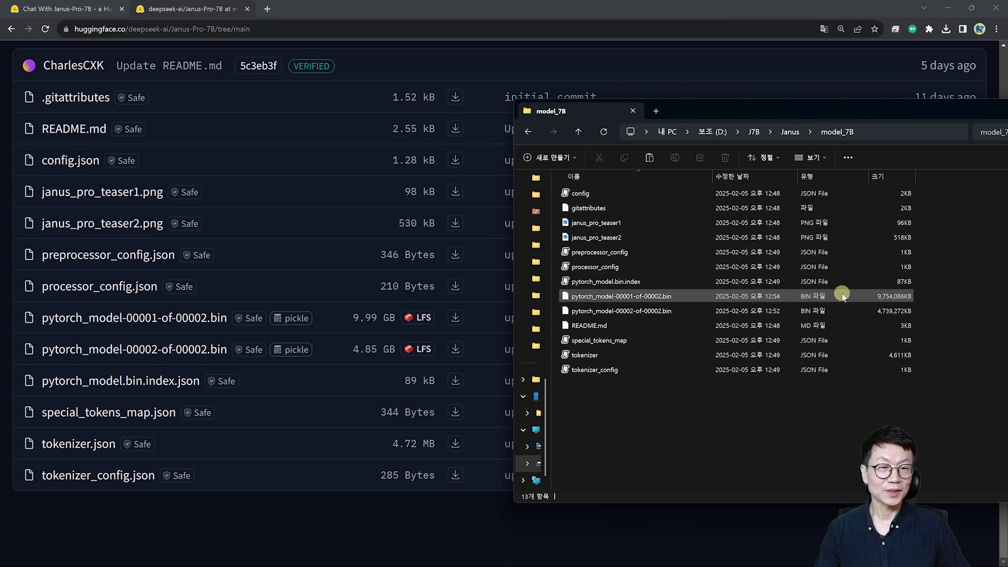
left_click_drag(840, 112, 455, 117)
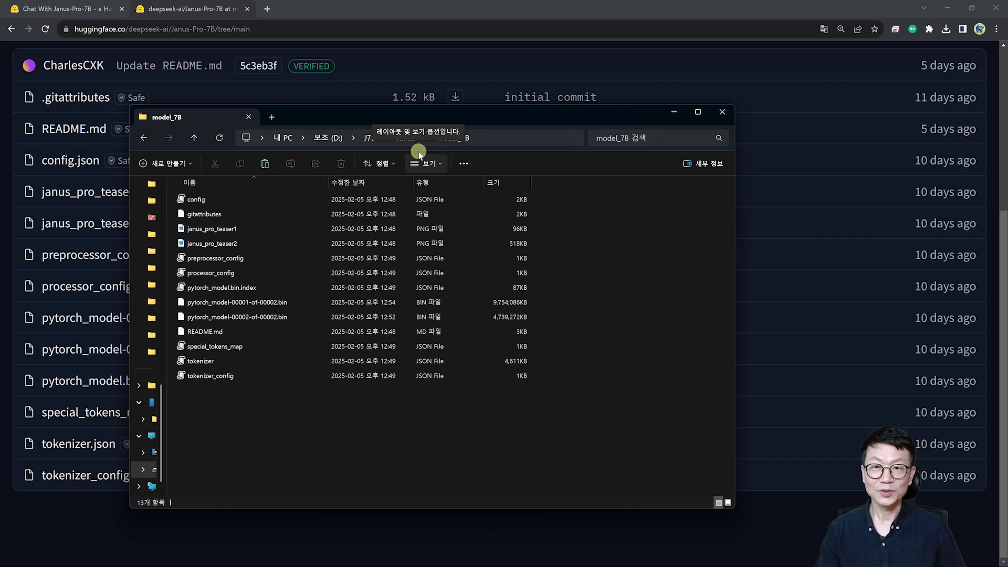
key("alt+Up")
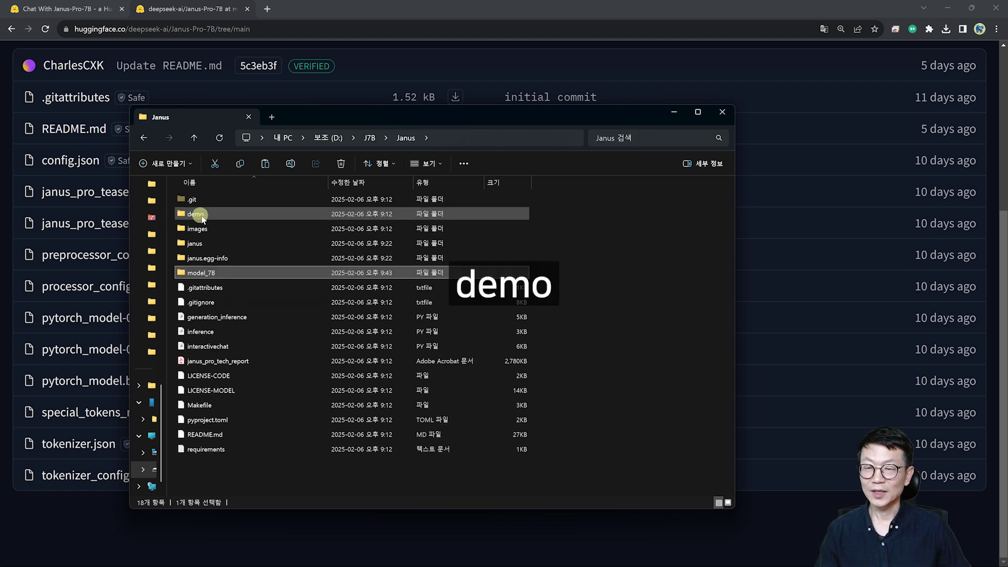
- Open app_januspro from the demo folder in Notepad for editing
left_click(205, 216)
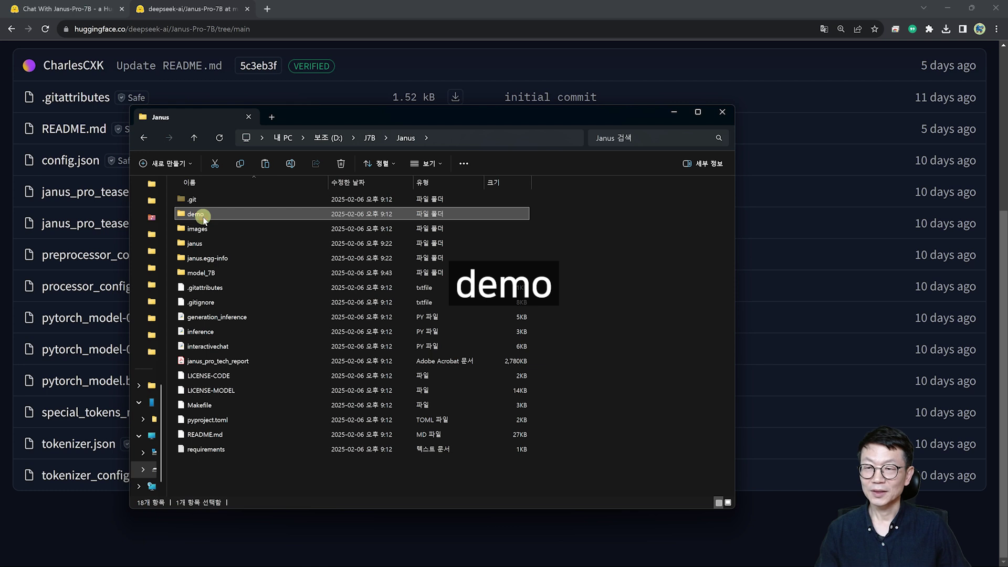
double_click(204, 217)
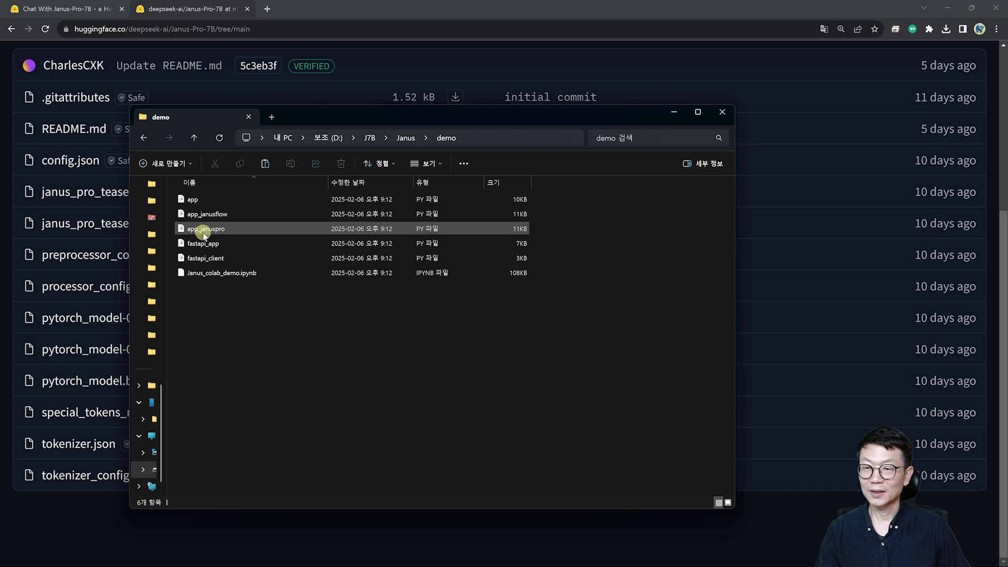
right_click(211, 233)
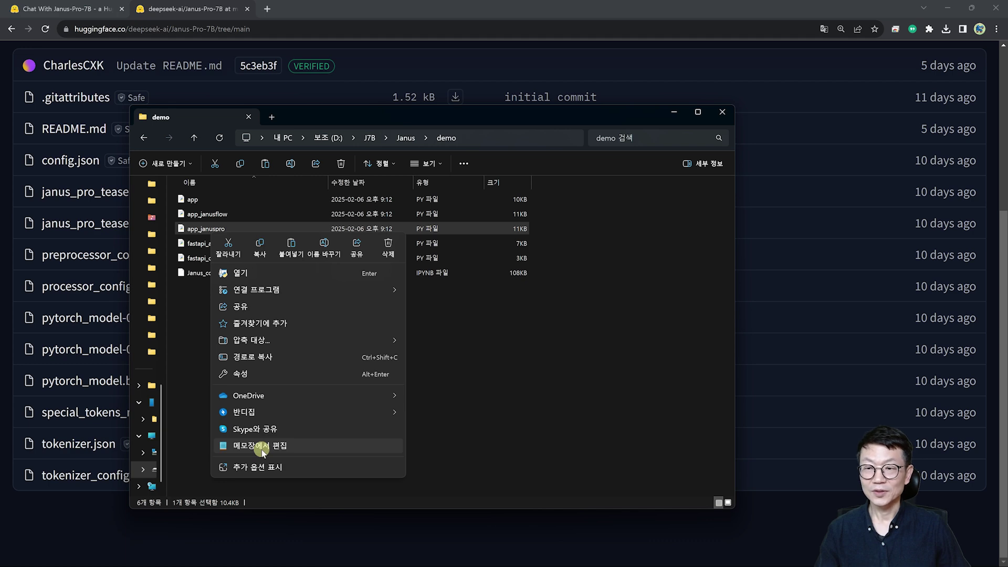
left_click(262, 450)
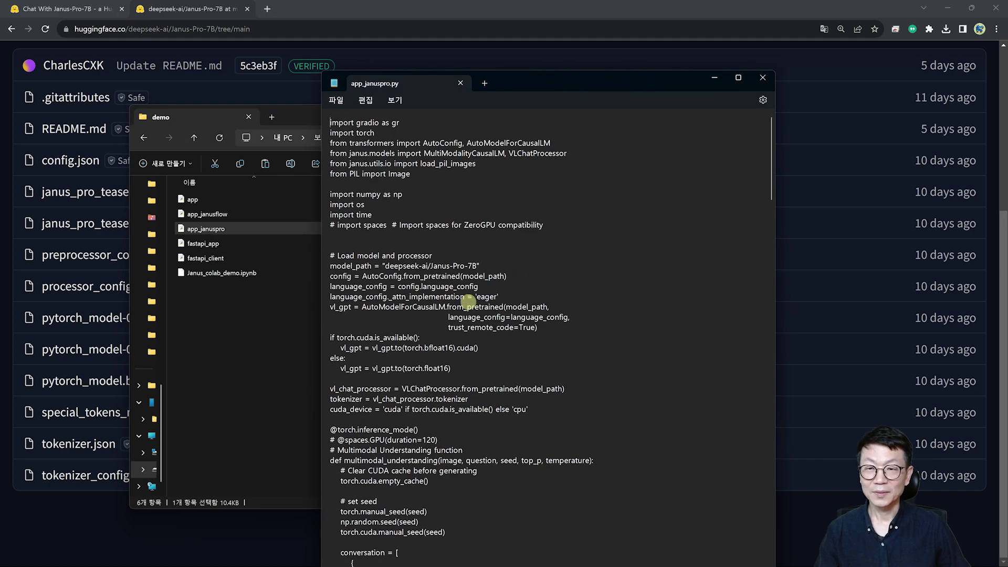
- Examine the model_path value in the "Load model and processor" section of app_januspro.py
triple_click(239, 238)
left_click(242, 238)
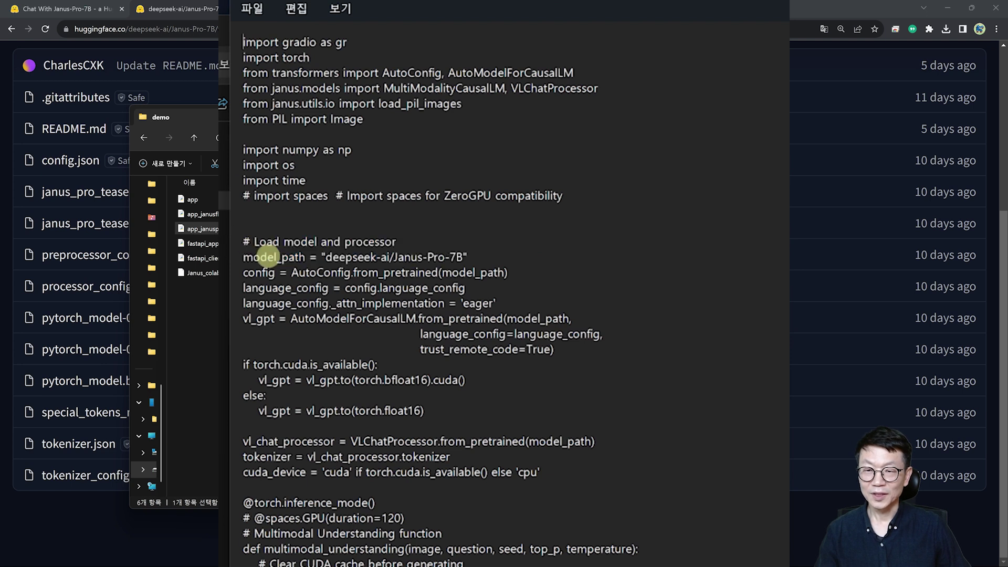
left_click_drag(253, 257, 384, 260)
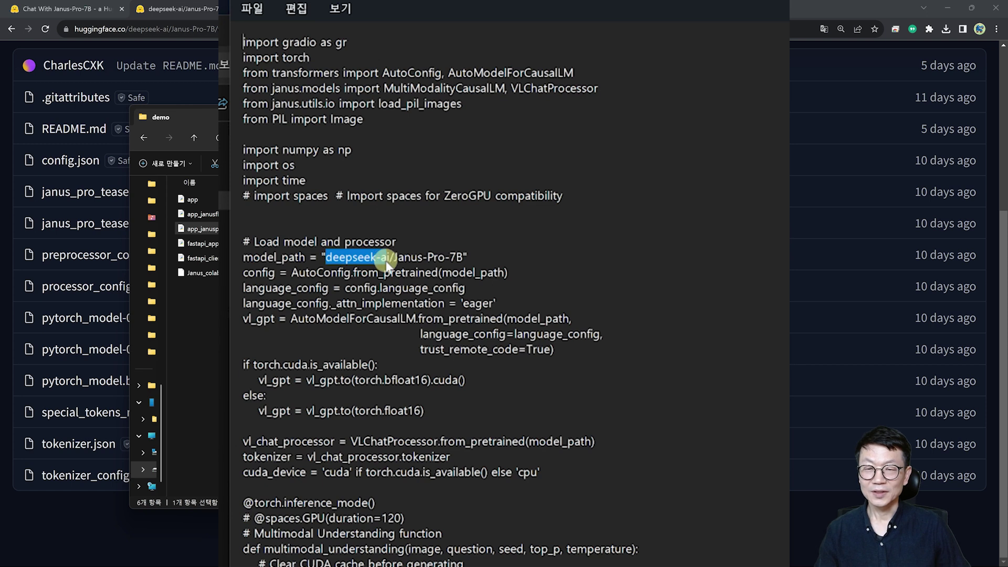
left_click(404, 259)
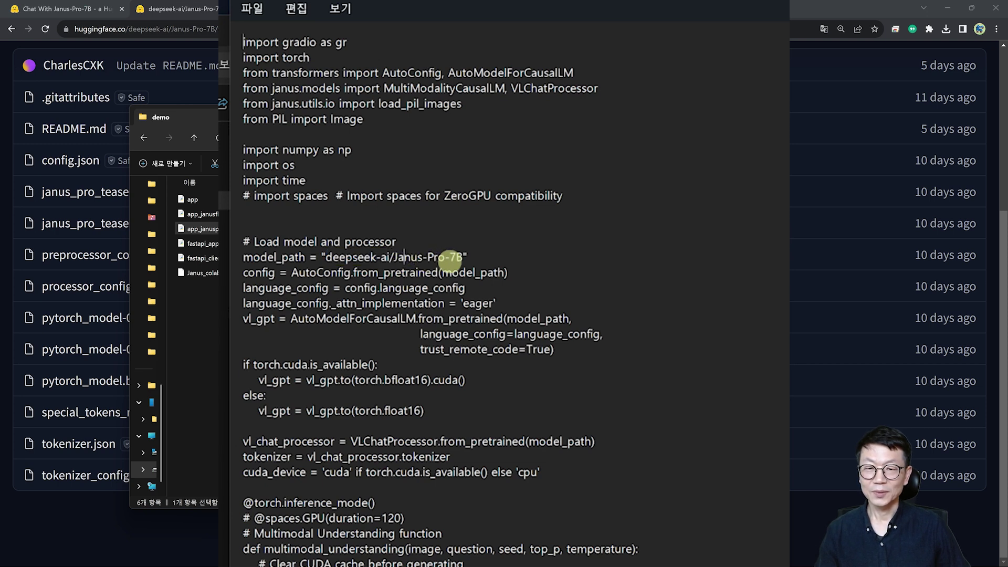
left_click_drag(462, 260, 327, 261)
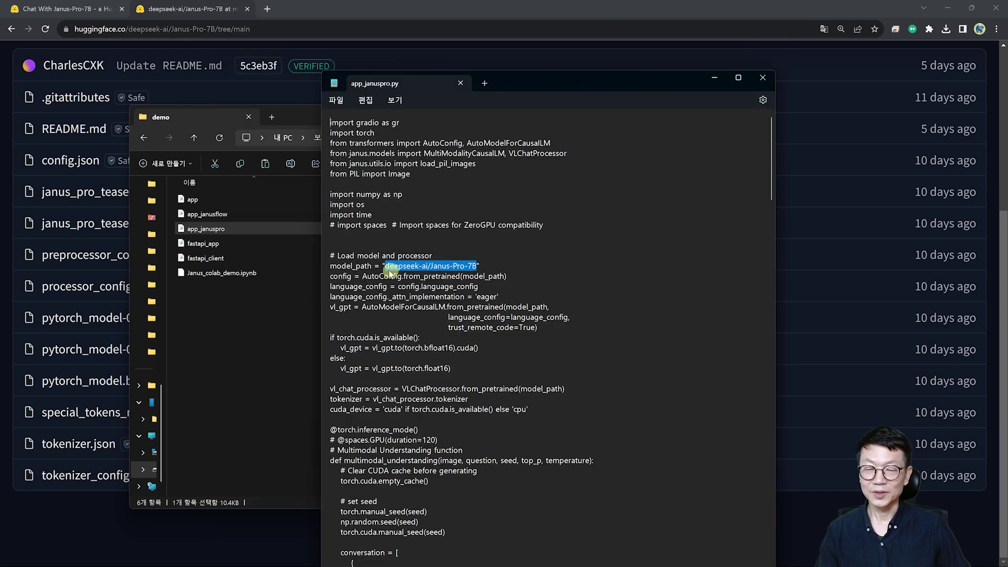
left_click(377, 266)
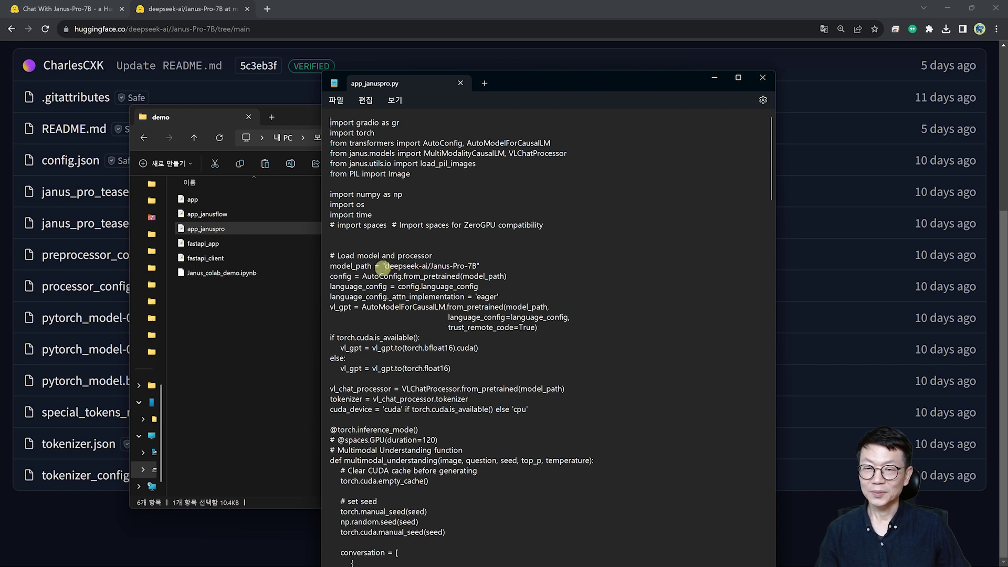
left_click_drag(386, 267, 476, 267)
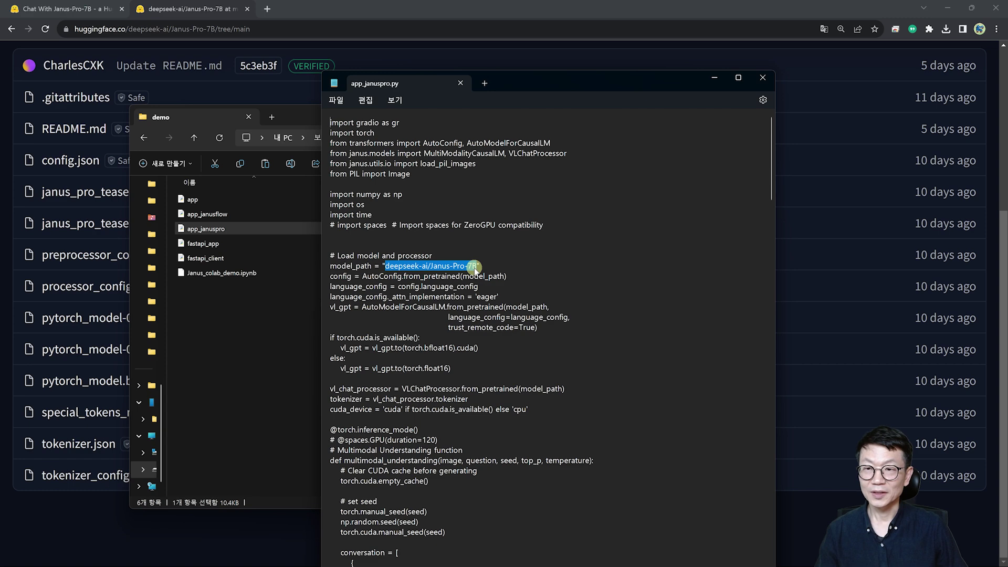
- Copy the full path of the model_7B folder inside Janus in File Explorer
left_click_drag(671, 79, 1007, 118)
left_click(194, 137)
mouse_move(198, 276)
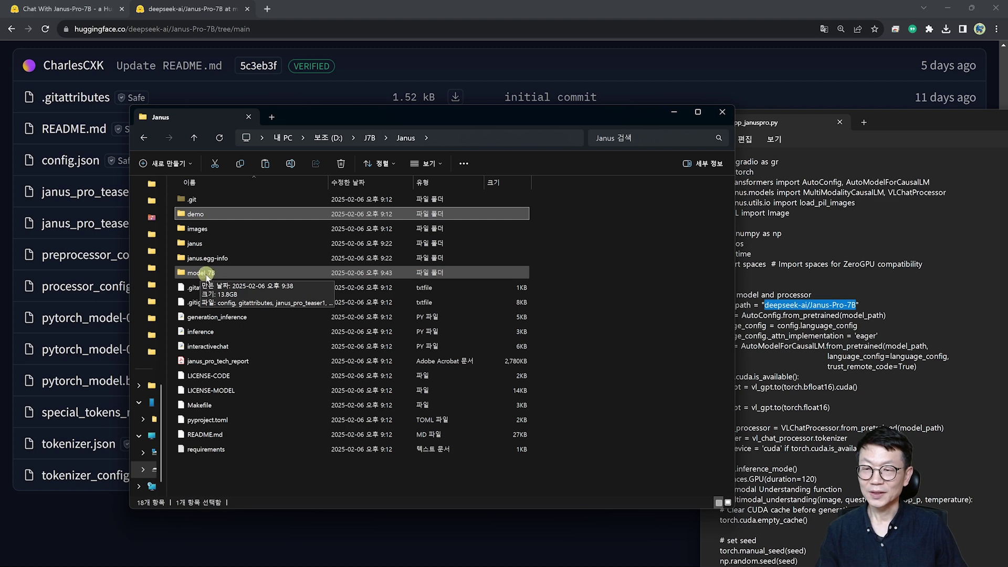
double_click(207, 277)
left_click(508, 140)
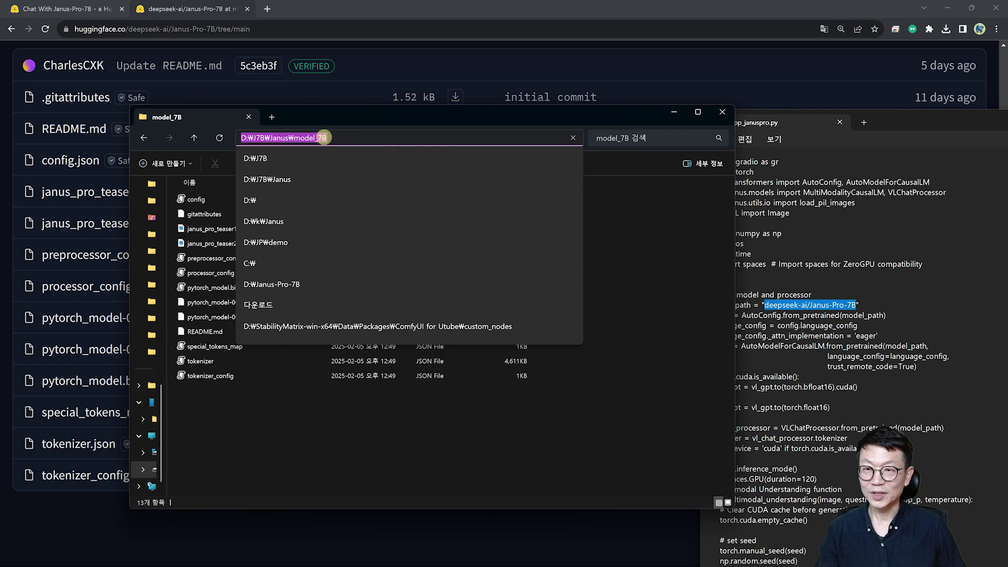
right_click(300, 139)
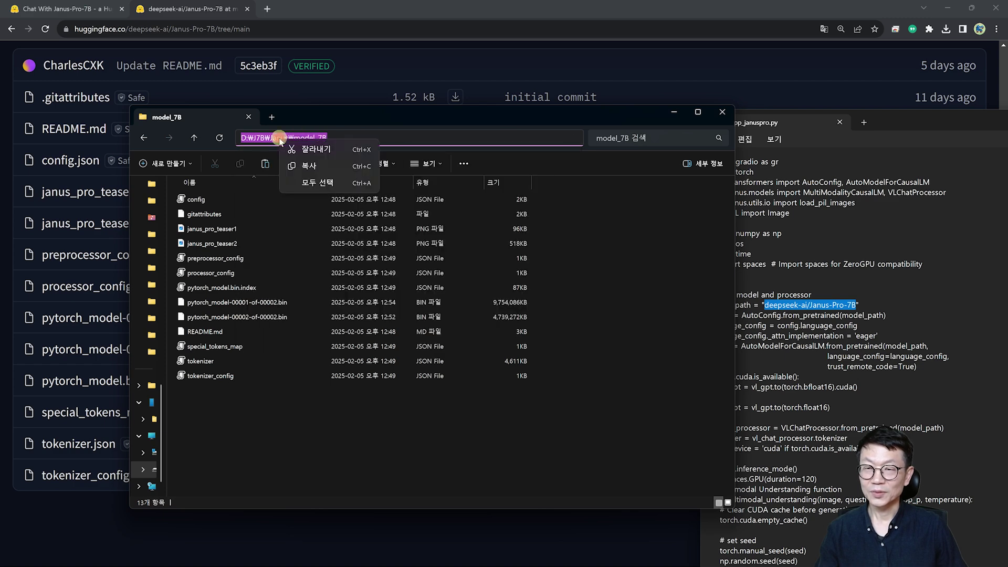
left_click(323, 164)
- Replace the model_path value in app_januspro.py with D:\J7B\Janus\model_7B, then save and close the file
left_click(940, 307)
left_click_drag(917, 122, 329, 59)
left_click_drag(274, 241, 182, 243)
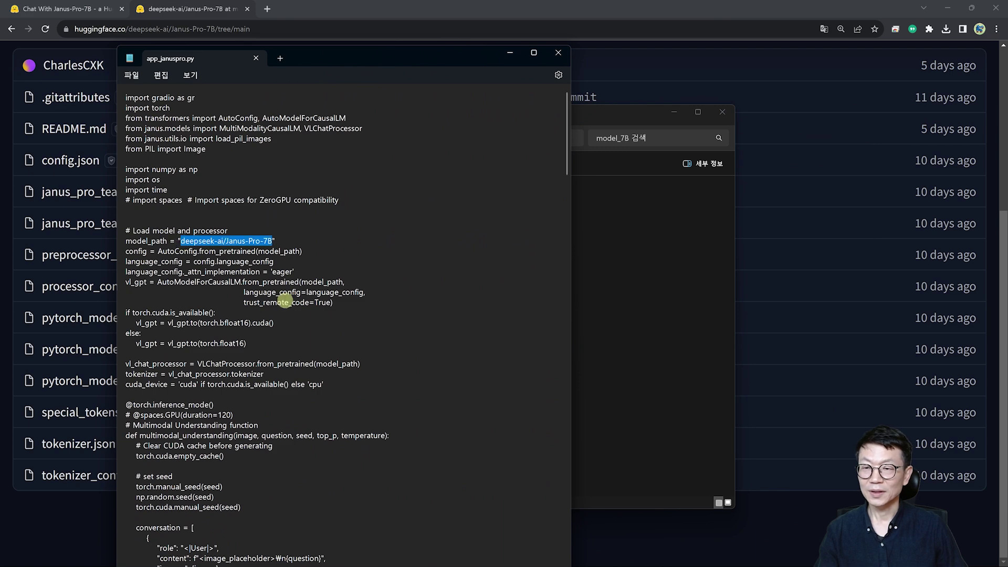
right_click(218, 242)
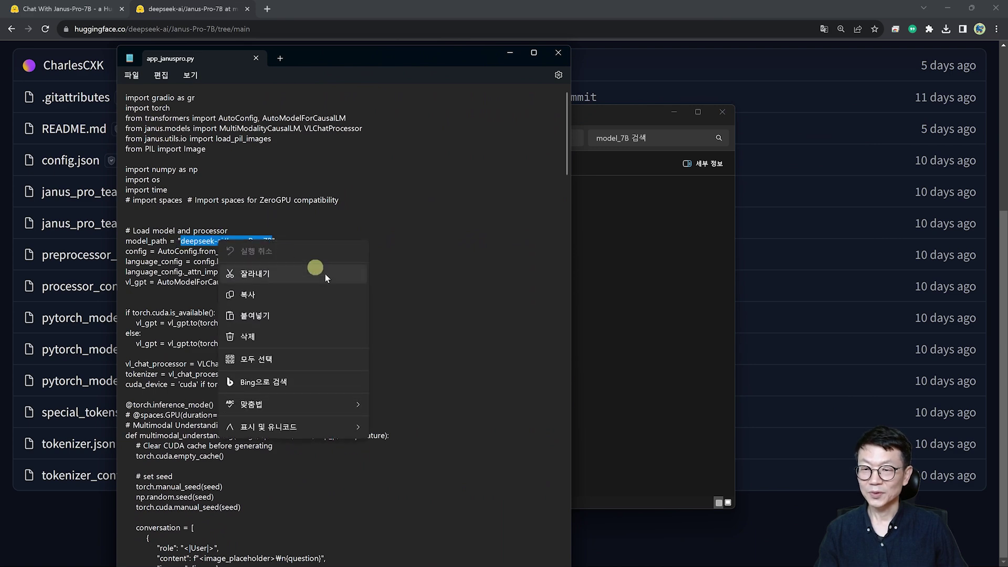
left_click(255, 316)
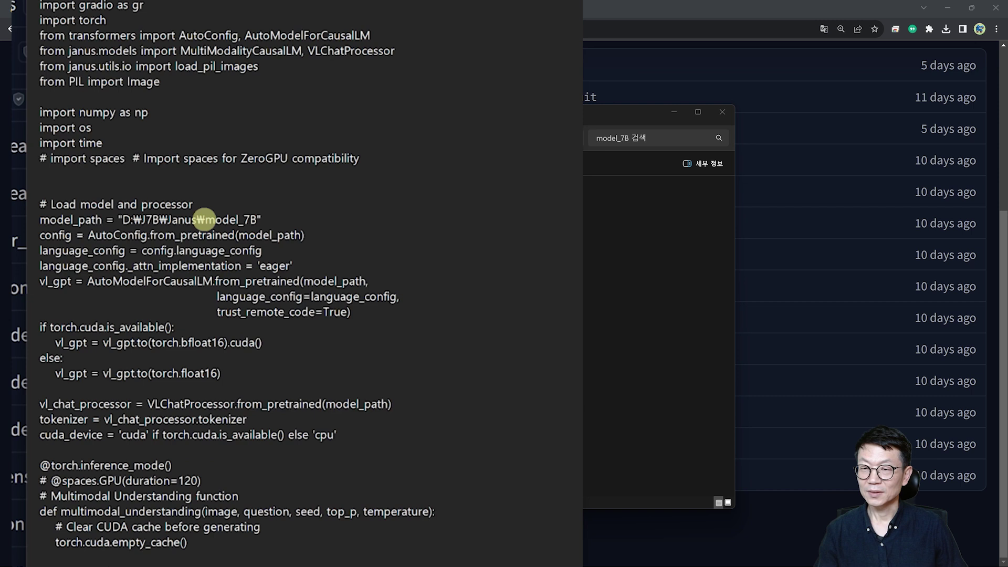
left_click(268, 241)
left_click_drag(255, 219, 207, 225)
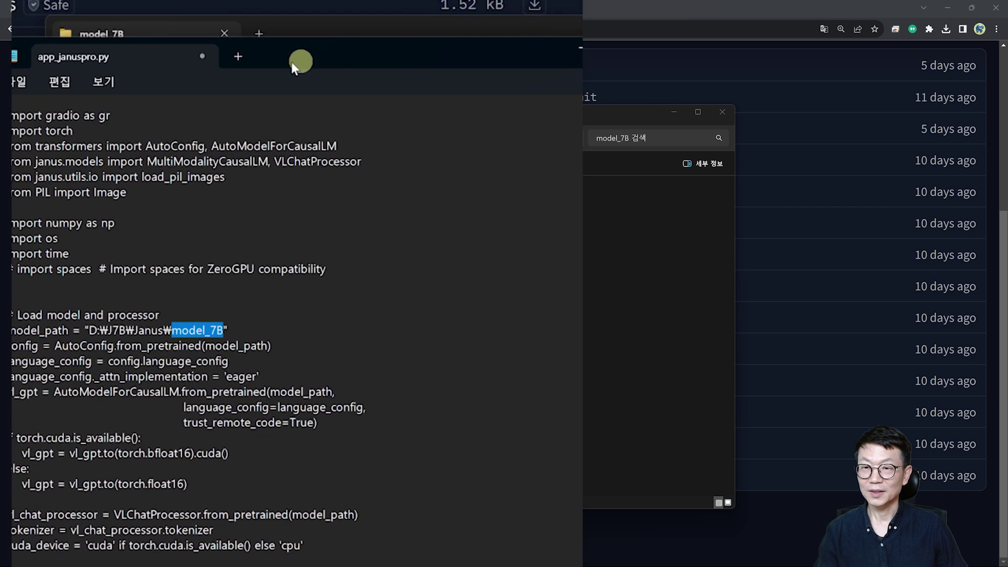
left_click(202, 56)
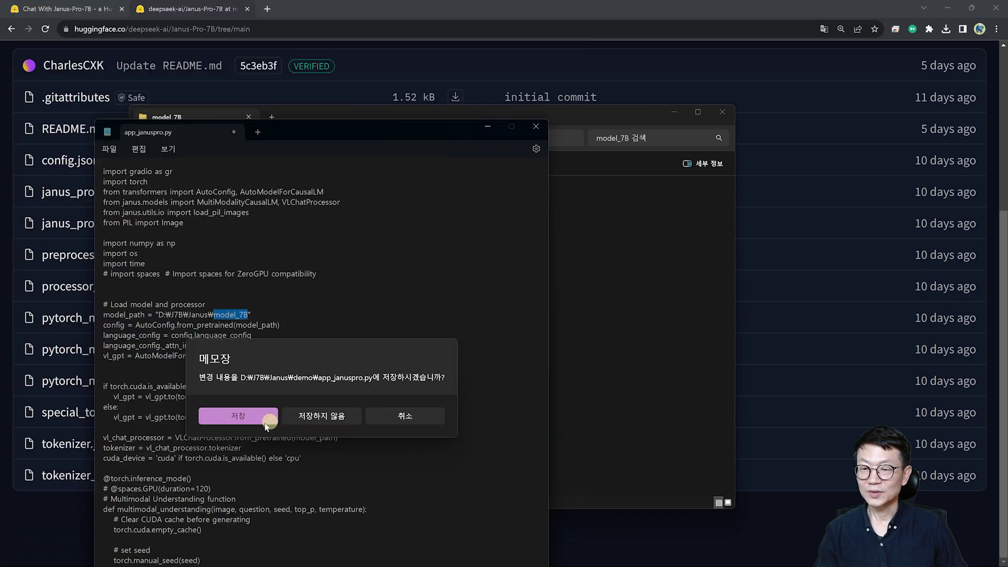
left_click(253, 417)
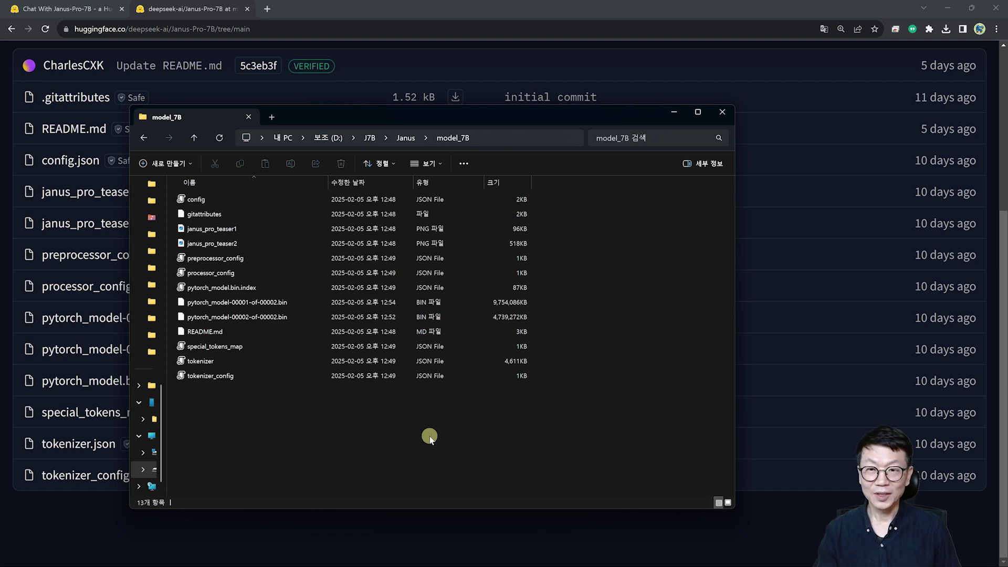
- Go up to the Janus folder in File Explorer and open a Command Prompt there
left_click(402, 139)
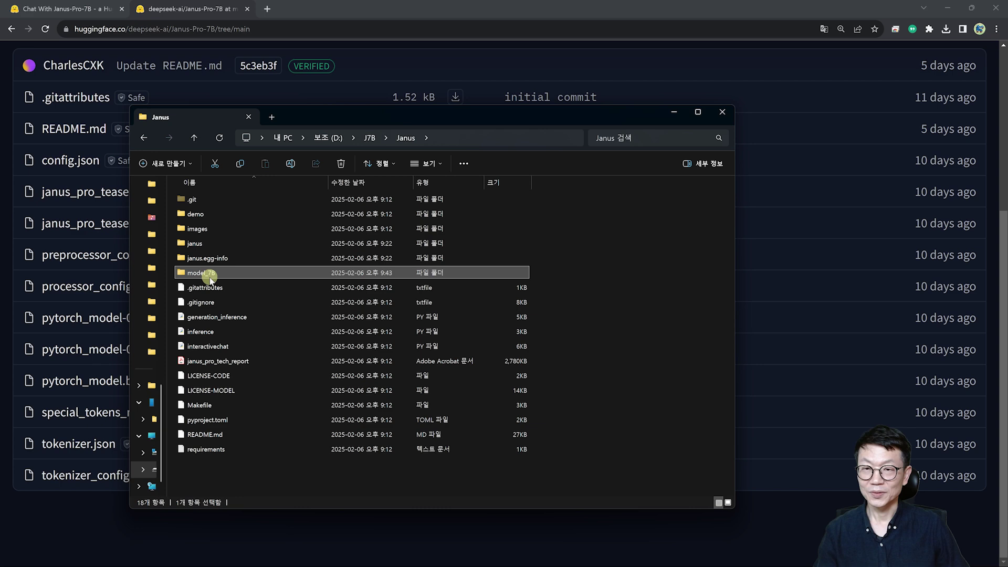
left_click(453, 136)
type("cmd")
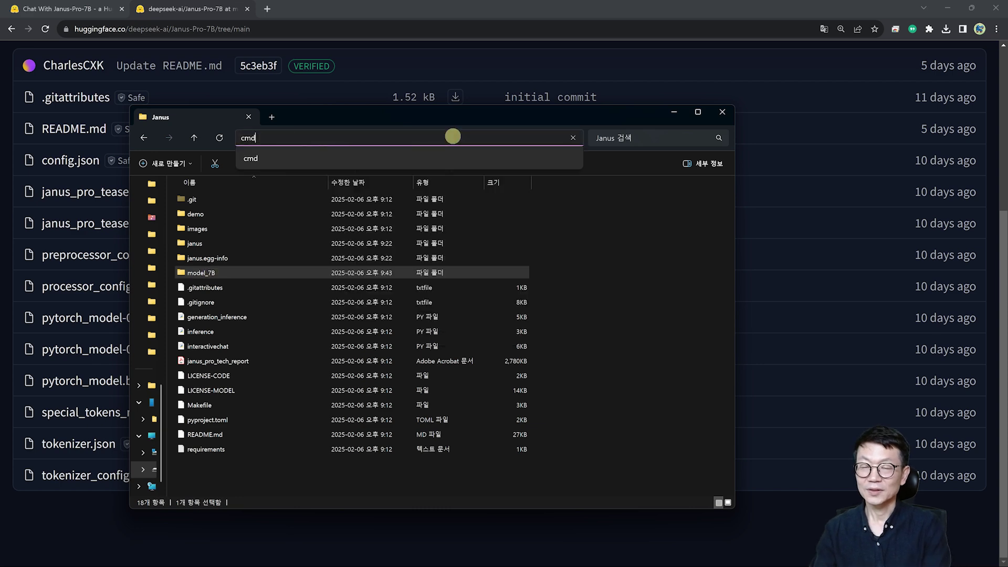
key("Return")
left_click_drag(316, 55, 469, 135)
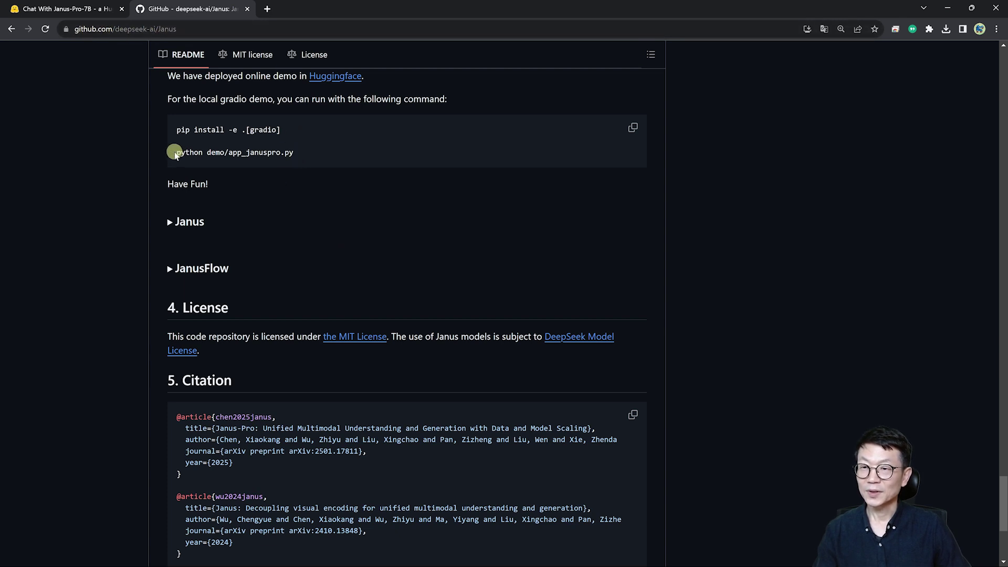
- Copy the command python demo/app_januspro.py from the GitHub README and run it in the Command Prompt at D:\J7B\Janus
left_click_drag(175, 153, 287, 153)
right_click(286, 152)
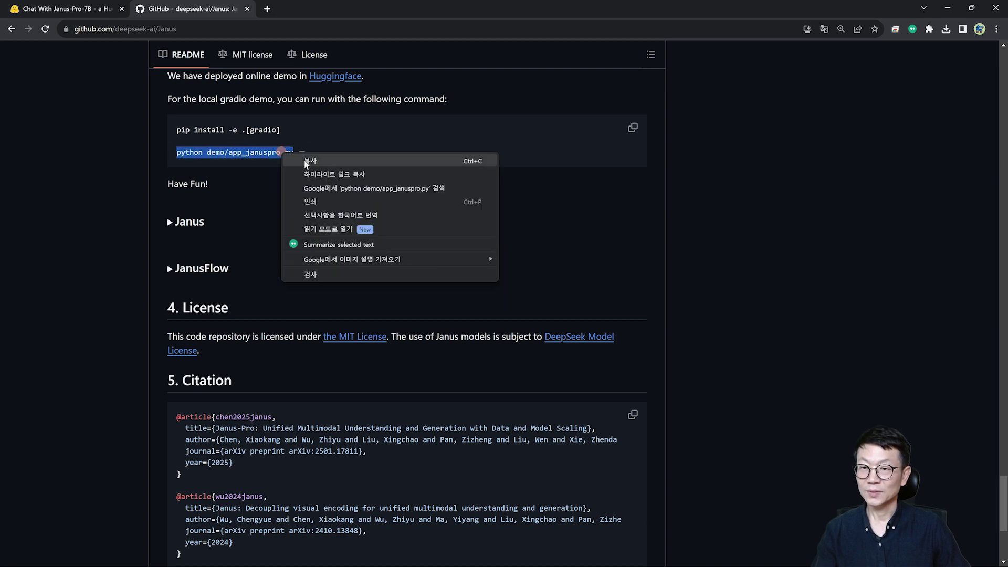
left_click(311, 159)
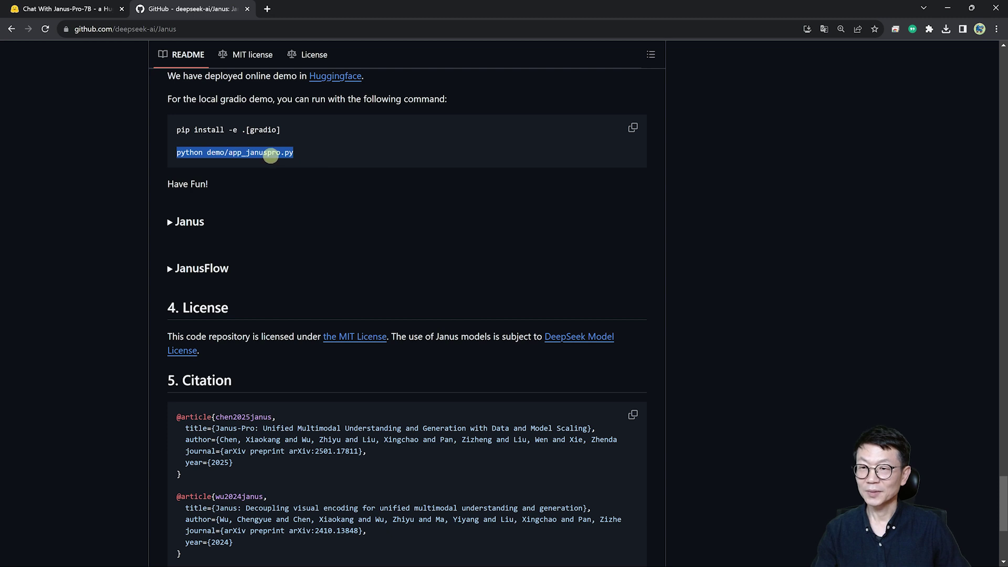
left_click(673, 558)
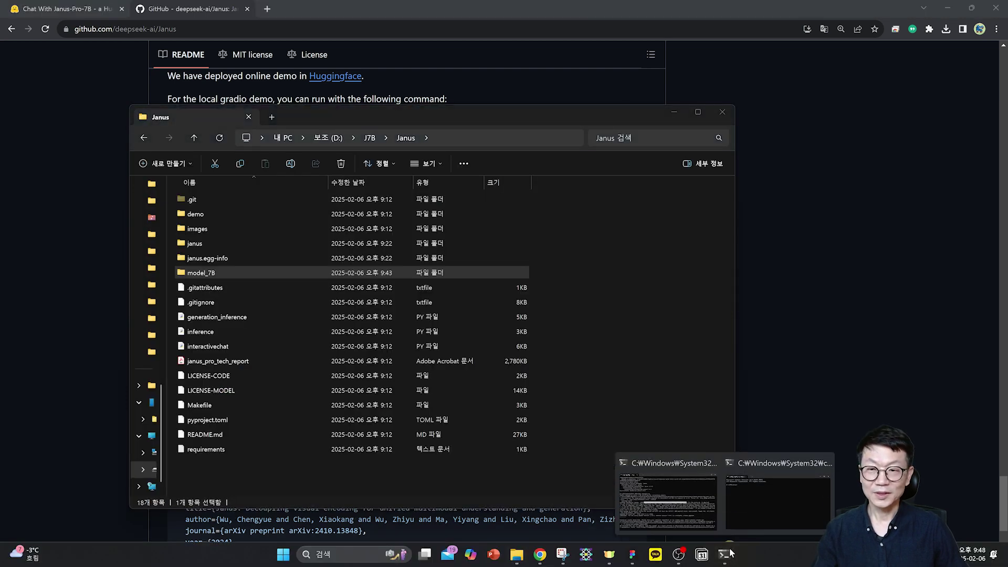
left_click(670, 505)
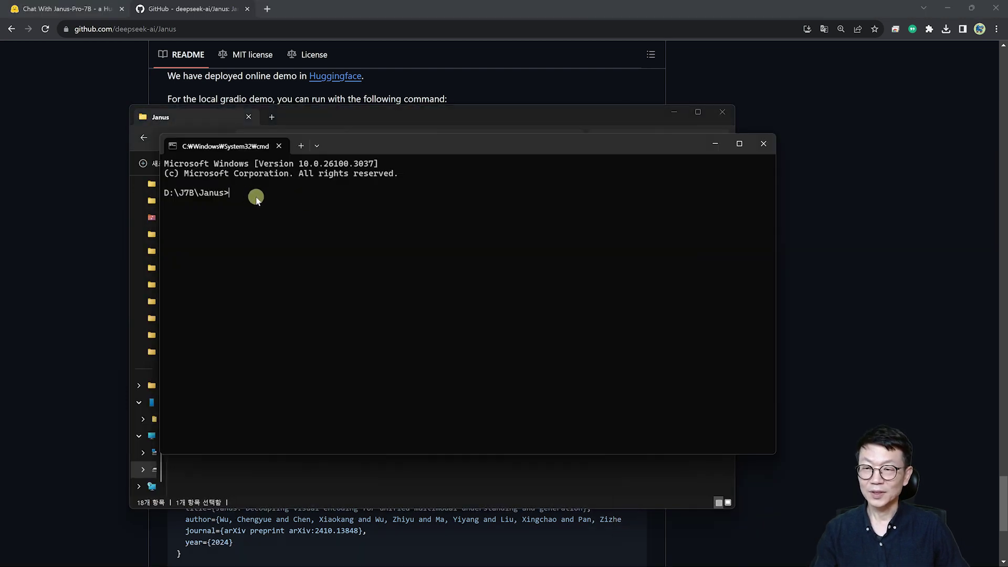
key("ctrl+v")
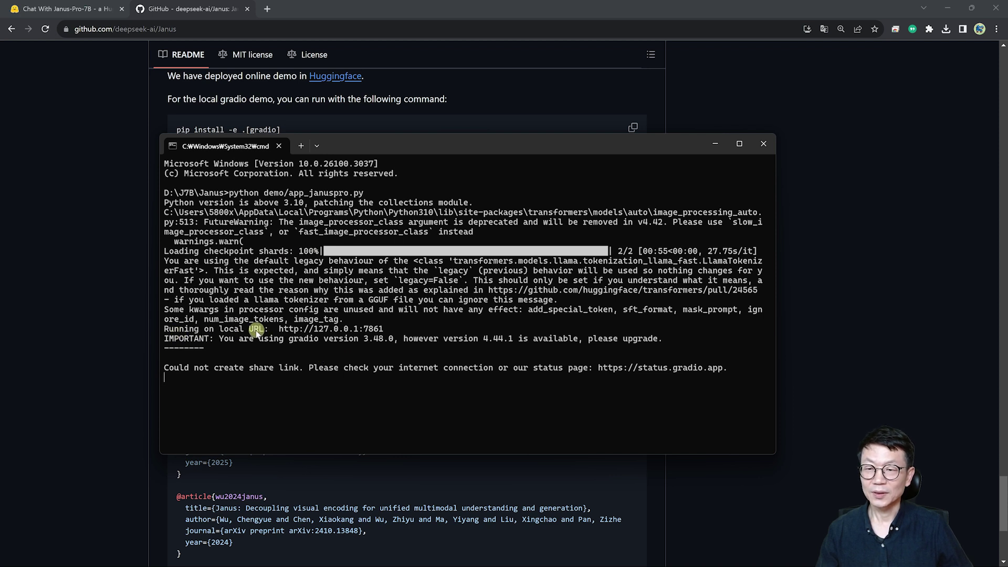
left_click(331, 329, "ctrl")
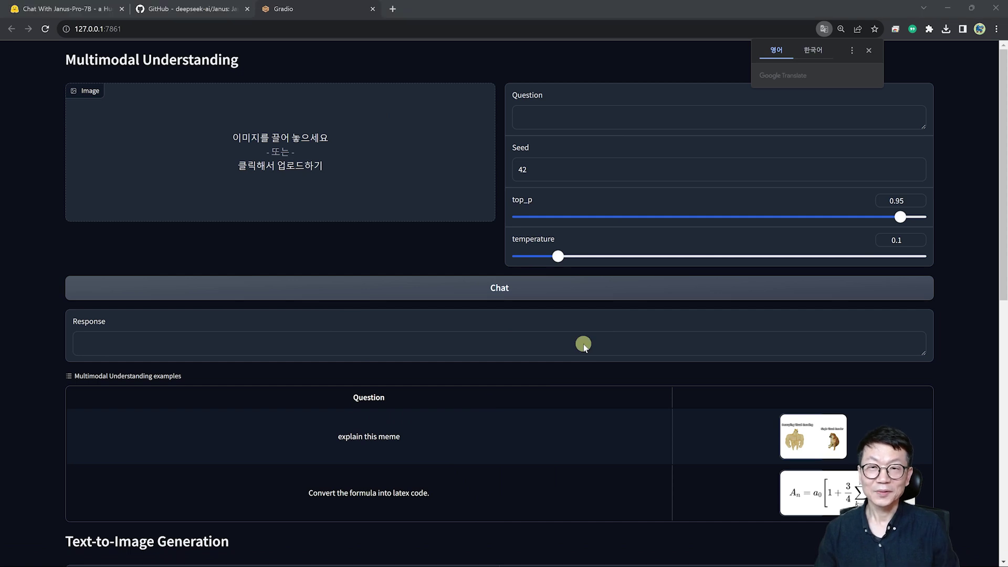
scroll(624, 403, "down", 3)
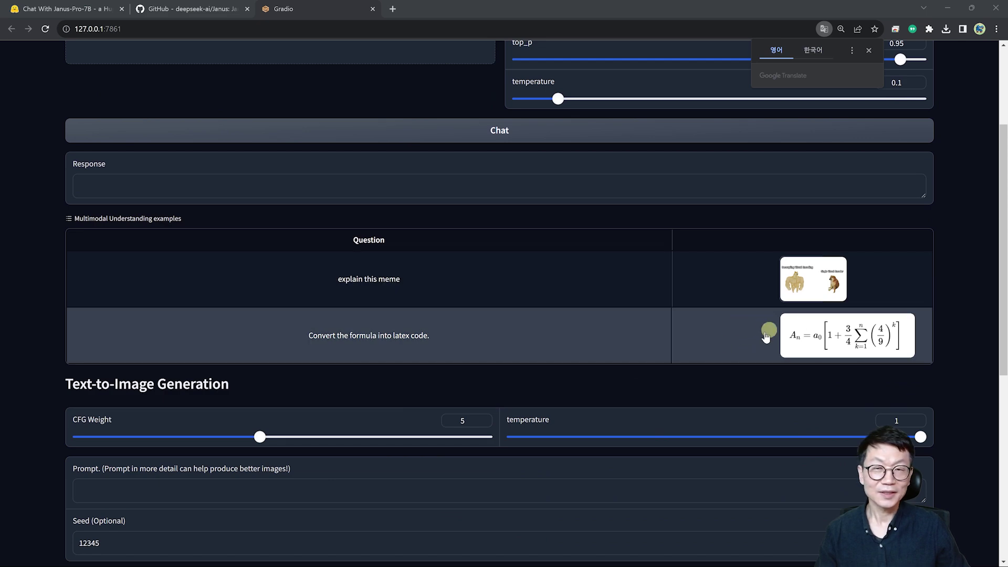
scroll(666, 354, "down", 7)
scroll(671, 415, "up", 5)
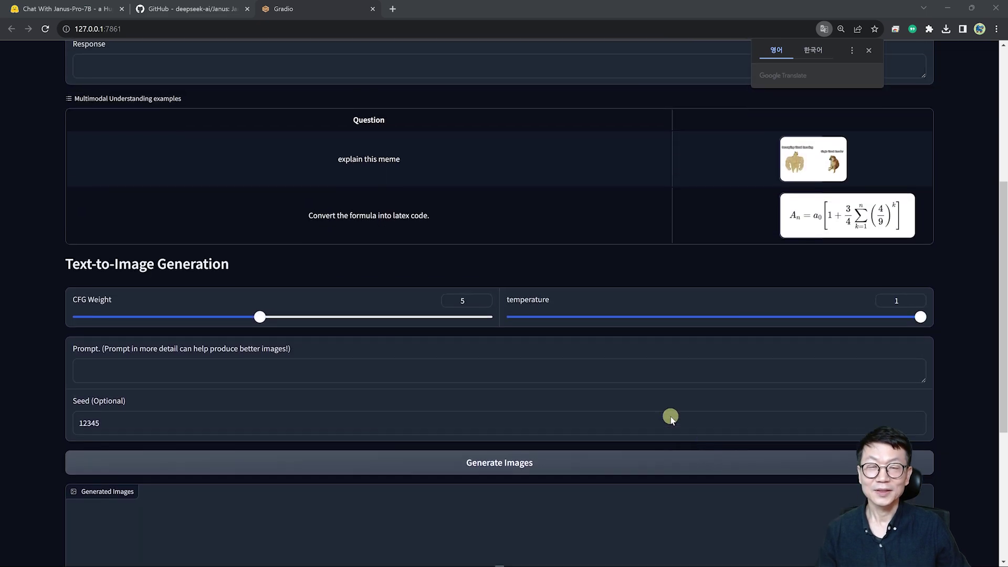
scroll(725, 356, "up", 3)
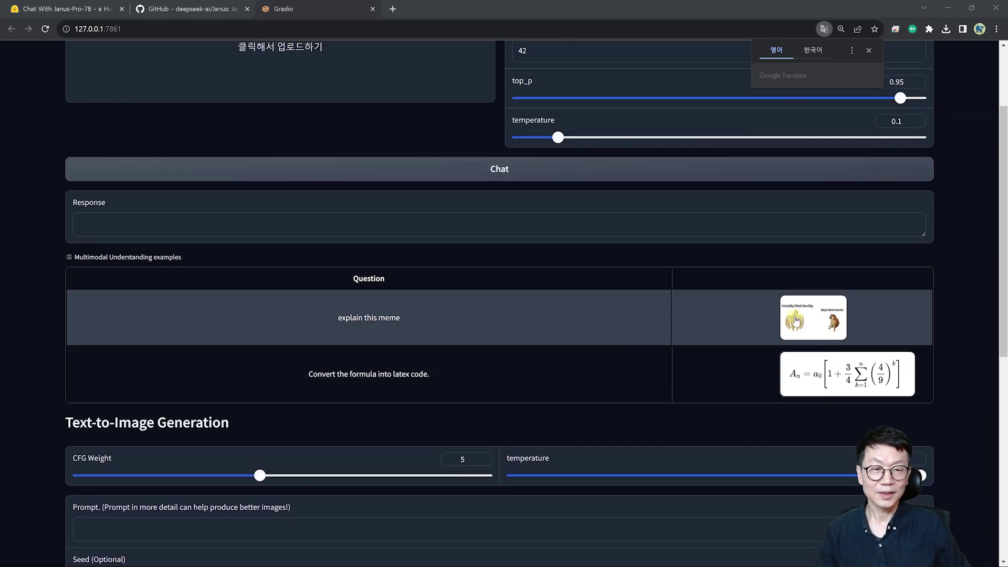
scroll(767, 344, "down", 8)
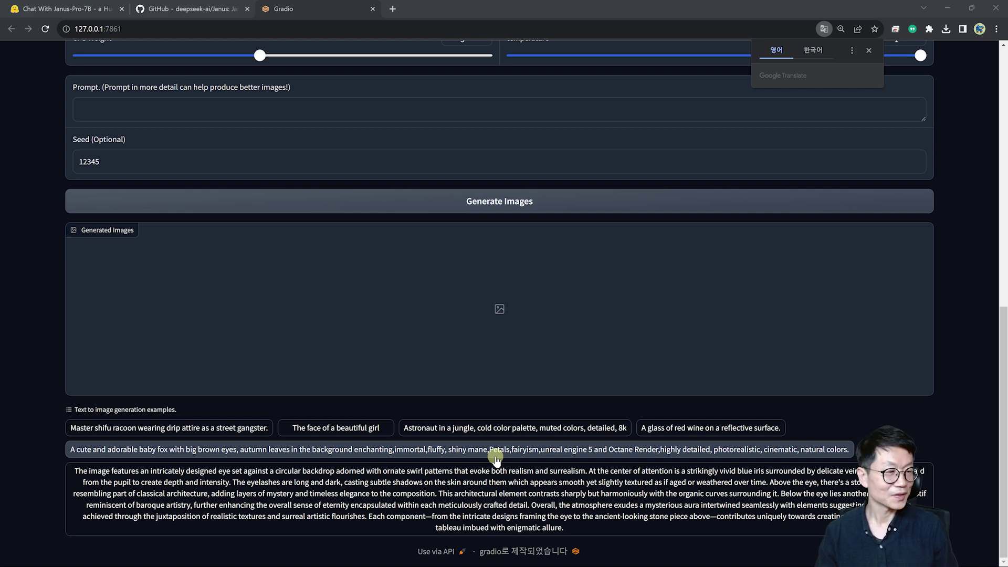
- Load the parcel deliveries line graph p0fcgbjj.png into the Multimodal Understanding image area and enter the question "Describe this graph"
key("alt+Tab")
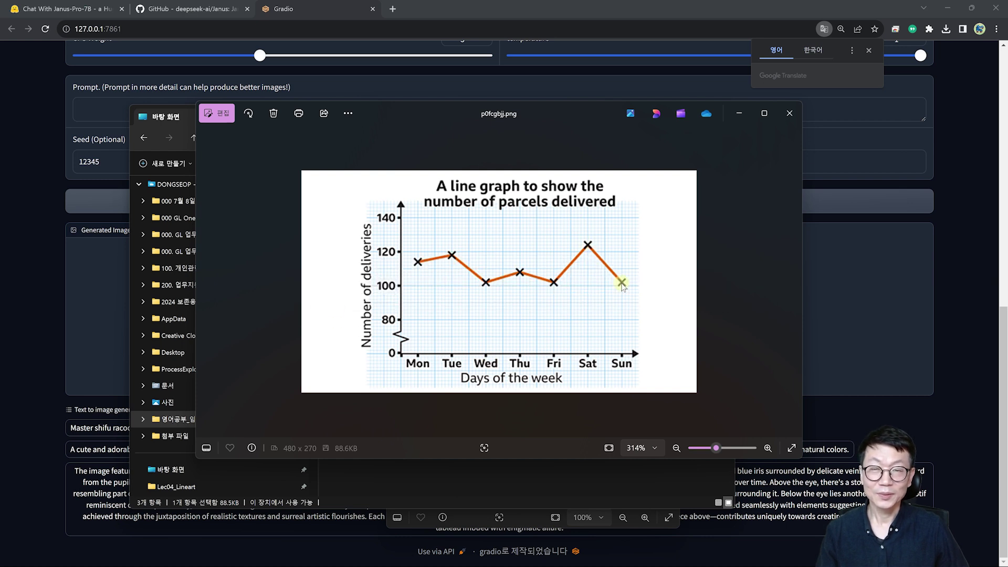
left_click_drag(619, 363, 277, 160)
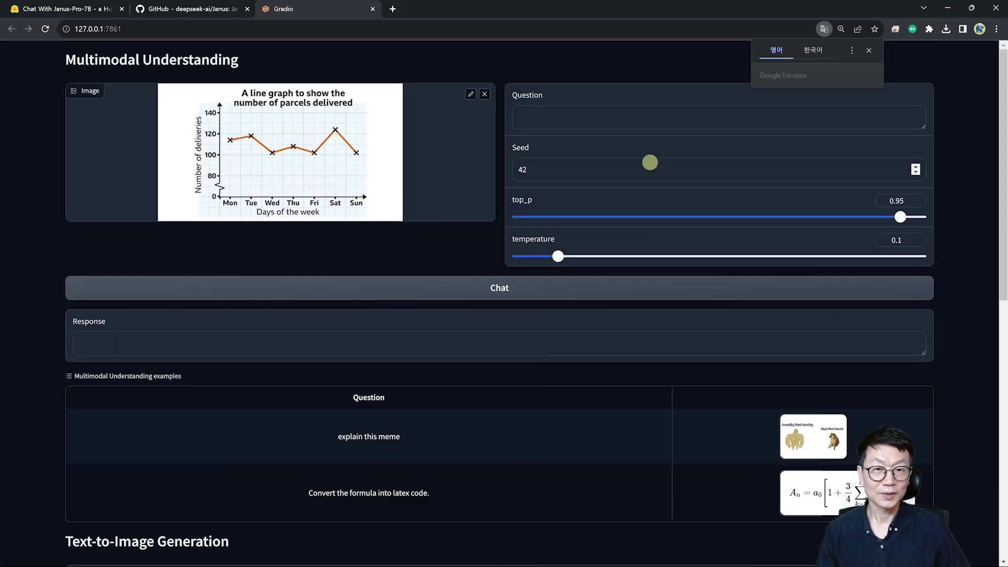
left_click(552, 125)
type("Describe this graph")
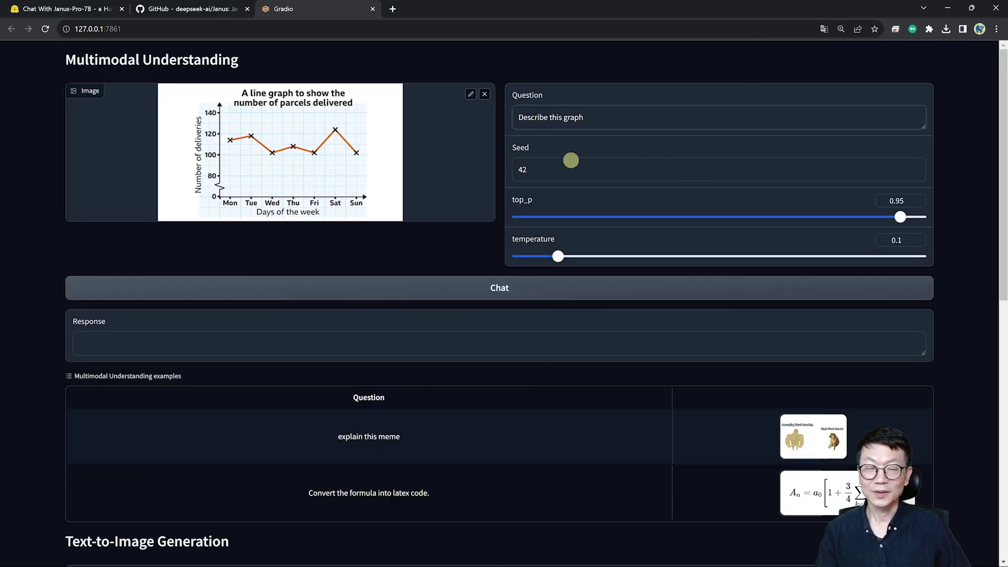
- Submit the "Describe this graph" question for the parcel deliveries graph and select the generated response text
left_click(494, 292)
triple_click(277, 348)
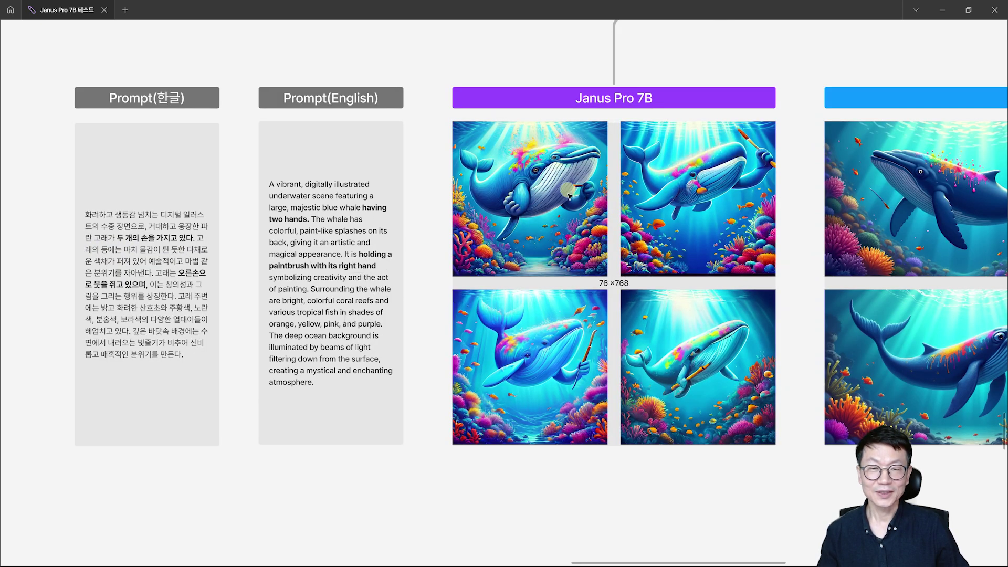
- On the Janus Pro 7B test board in FigJam, examine the four Janus Pro 7B whale images up close for hands and paintbrush
left_click_drag(529, 241, 573, 244)
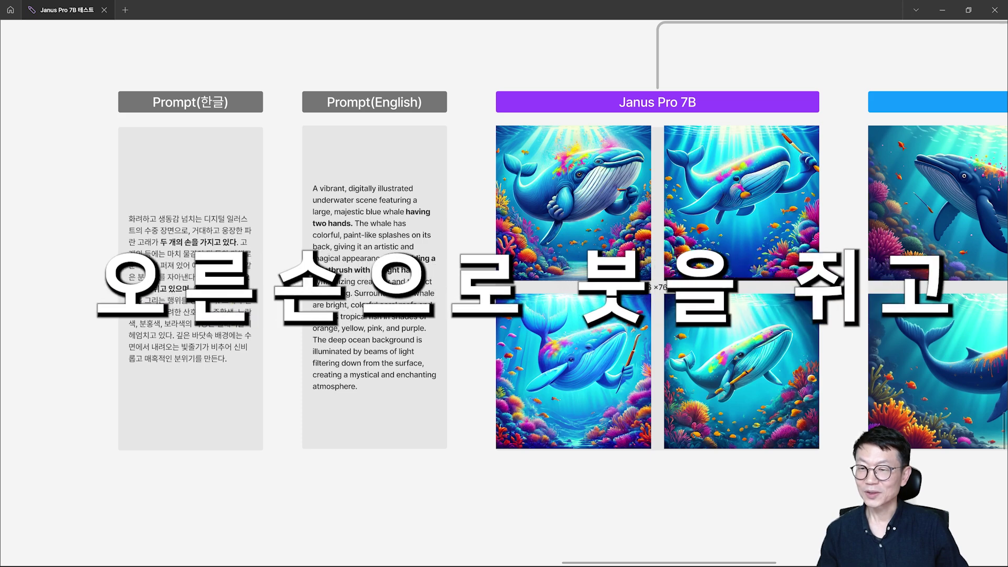
left_click_drag(595, 296, 435, 254)
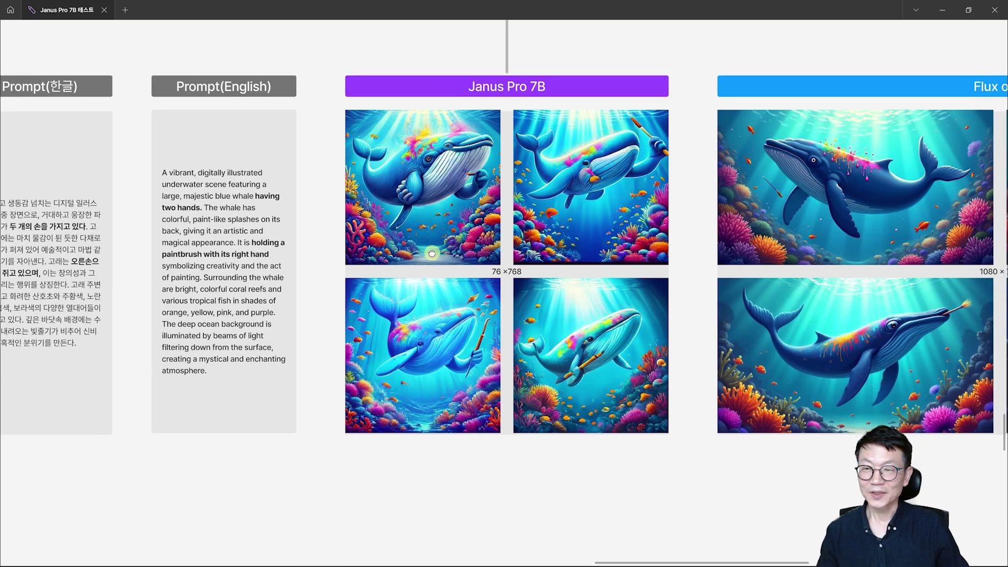
scroll(434, 255, "up", 5)
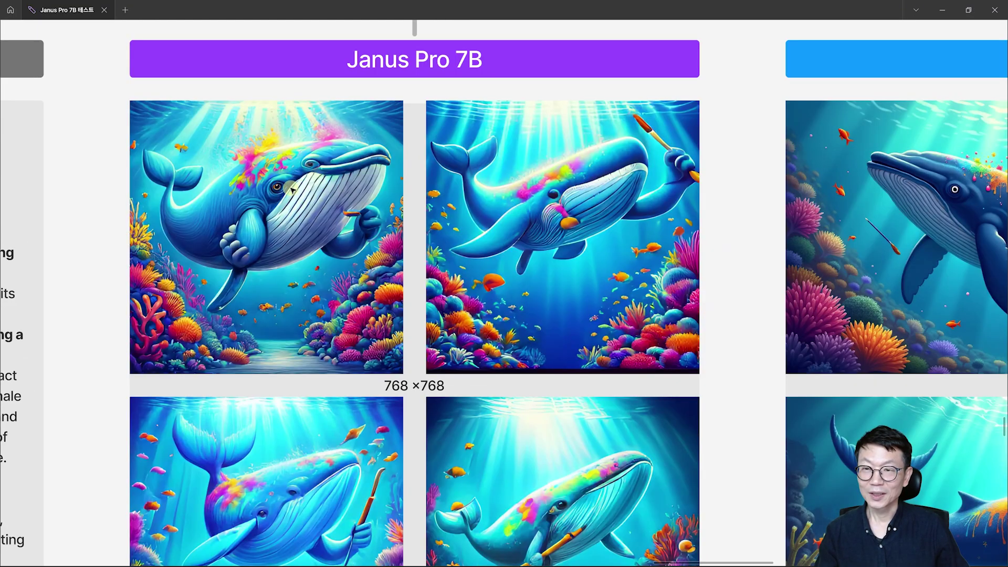
scroll(291, 190, "up", 1)
scroll(299, 231, "right", 1)
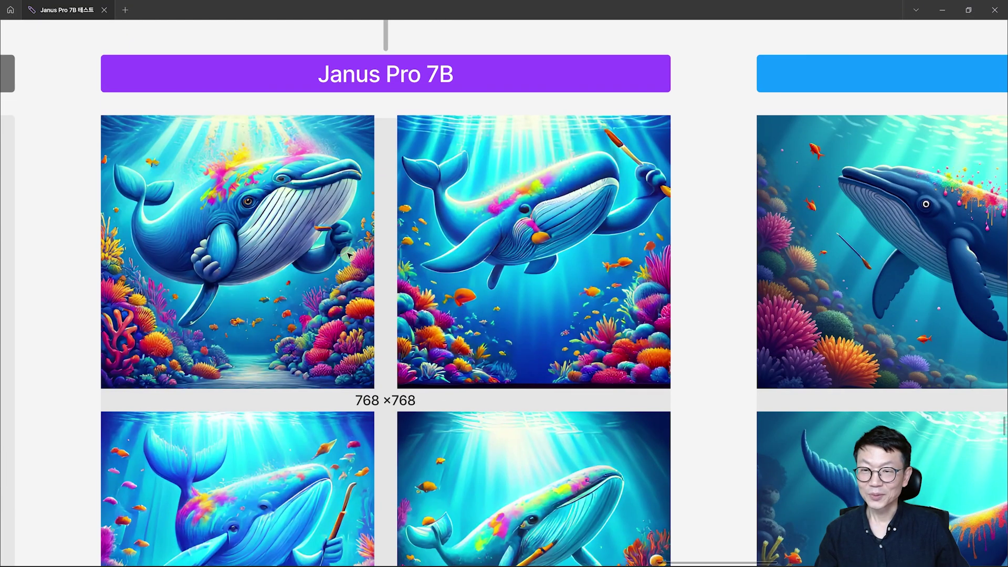
scroll(419, 254, "up", 2)
scroll(419, 254, "right", 2)
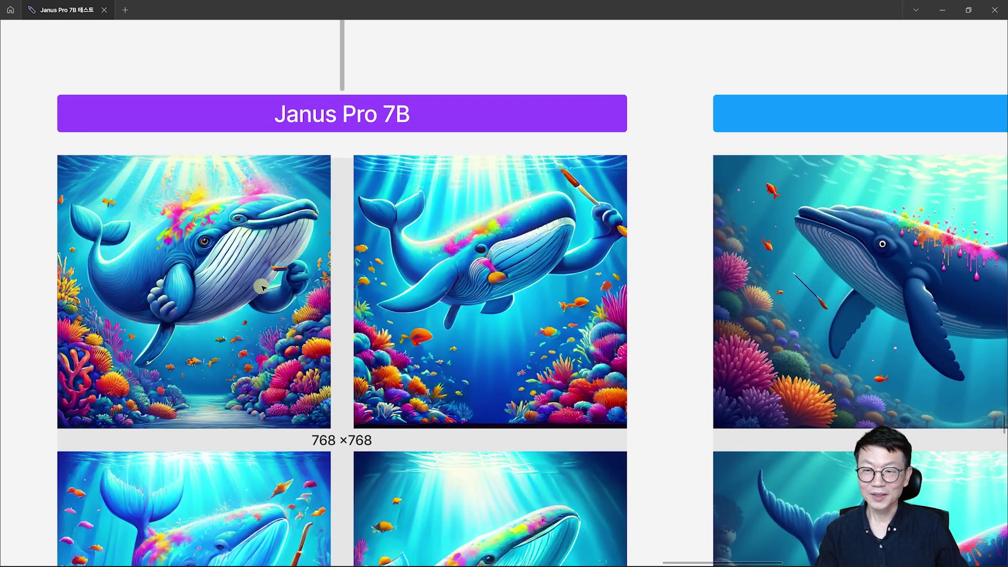
scroll(263, 288, "down", 4)
scroll(458, 489, "up", 2)
scroll(458, 489, "right", 2)
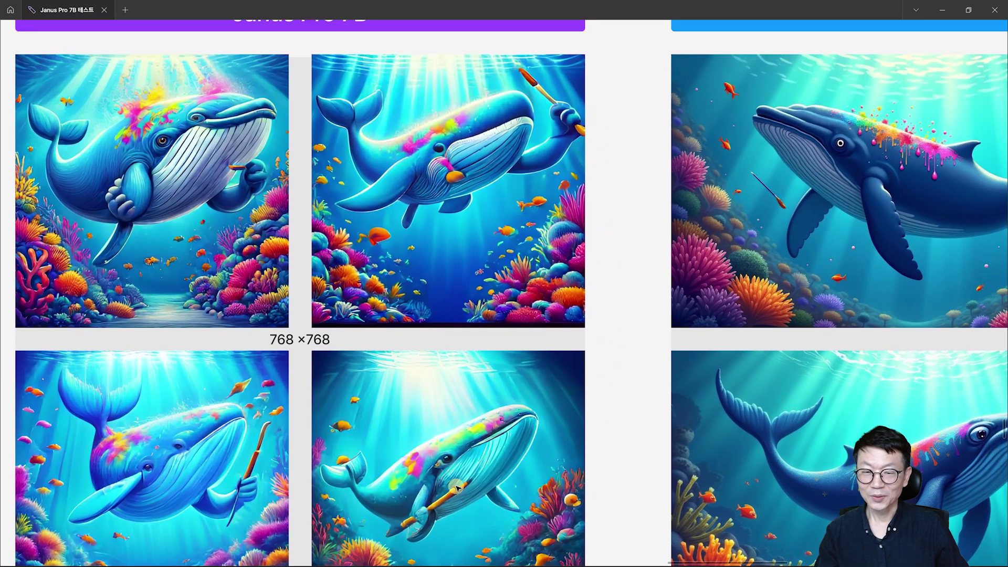
scroll(458, 488, "up", 3)
scroll(458, 488, "left", 8)
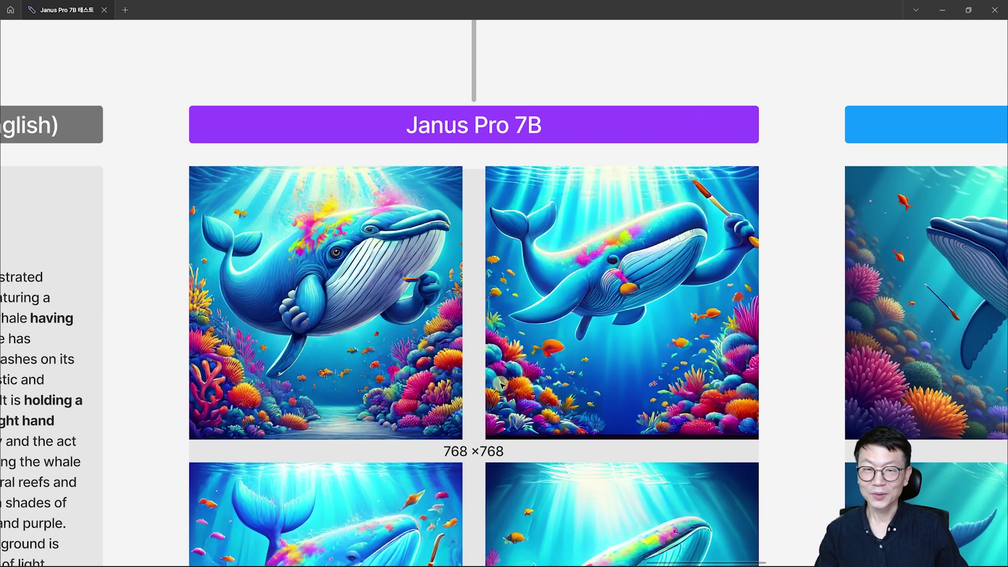
- Compare the Janus Pro 7B whale images with the English prompt's two-hands and right-hand paintbrush requirements
scroll(561, 408, "down", 2)
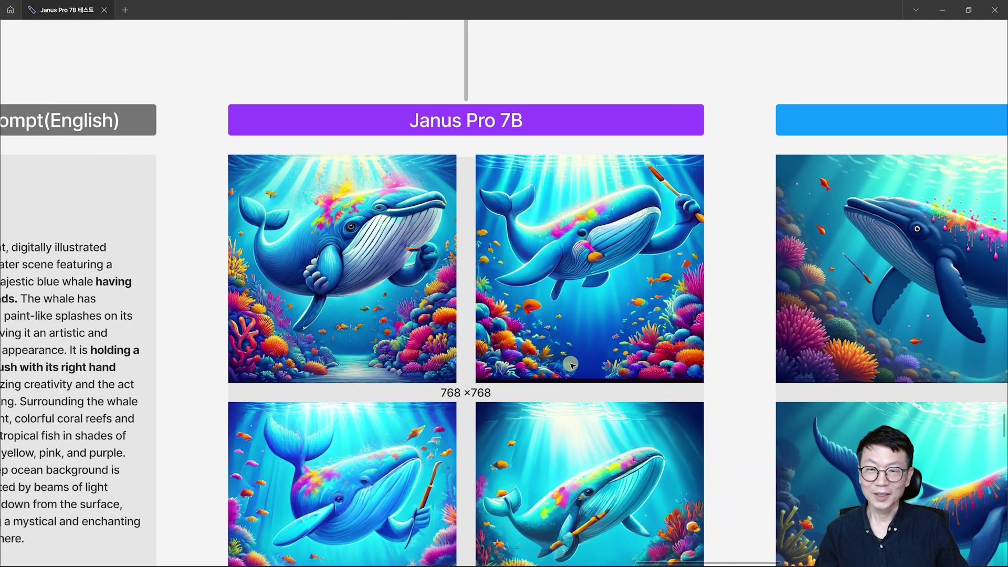
scroll(327, 311, "down", 2)
scroll(327, 311, "right", 1)
scroll(326, 311, "up", 1)
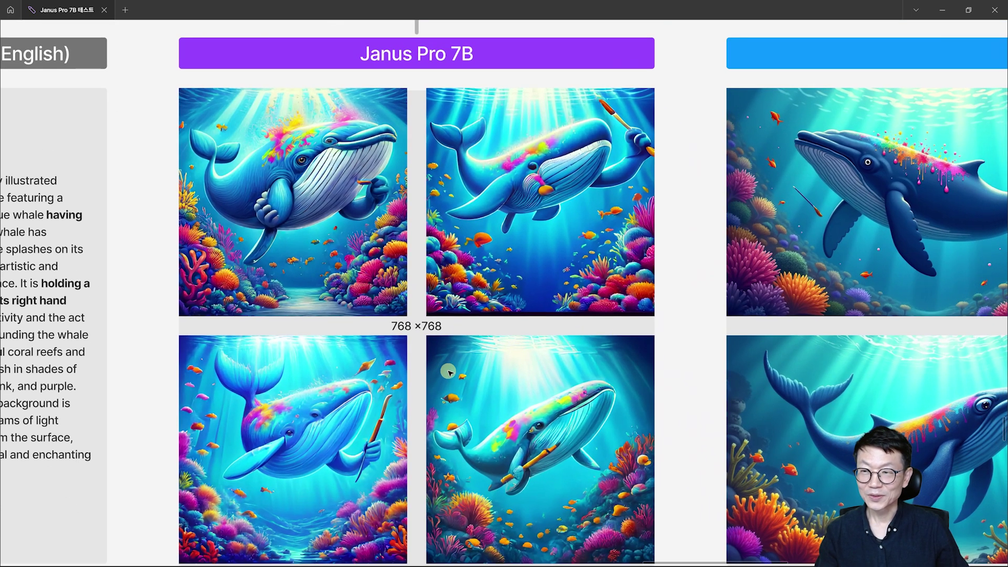
scroll(455, 368, "down", 1)
scroll(485, 414, "up", 1)
scroll(485, 415, "left", 1)
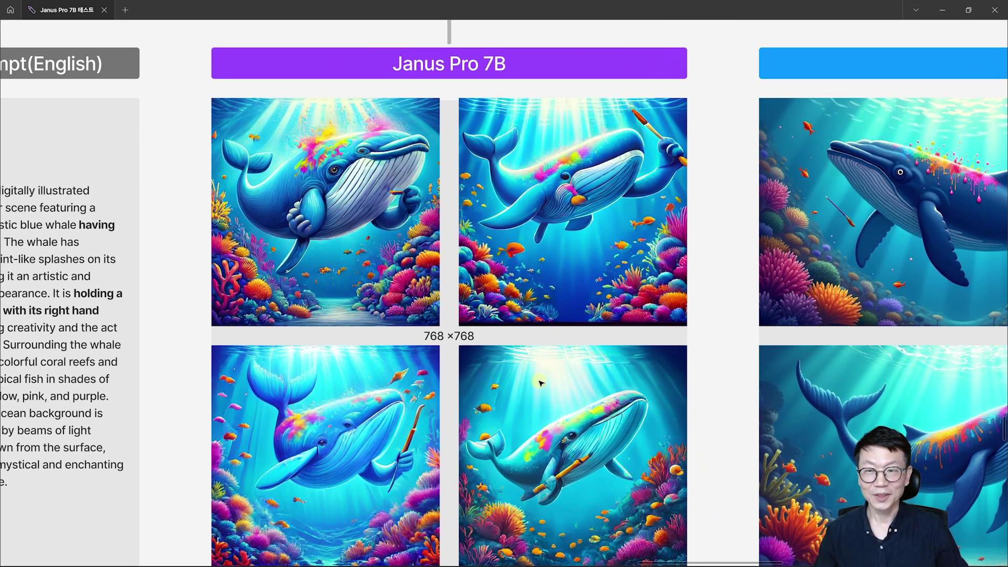
scroll(555, 376, "up", 1)
scroll(554, 376, "right", 1)
scroll(137, 238, "left", 5)
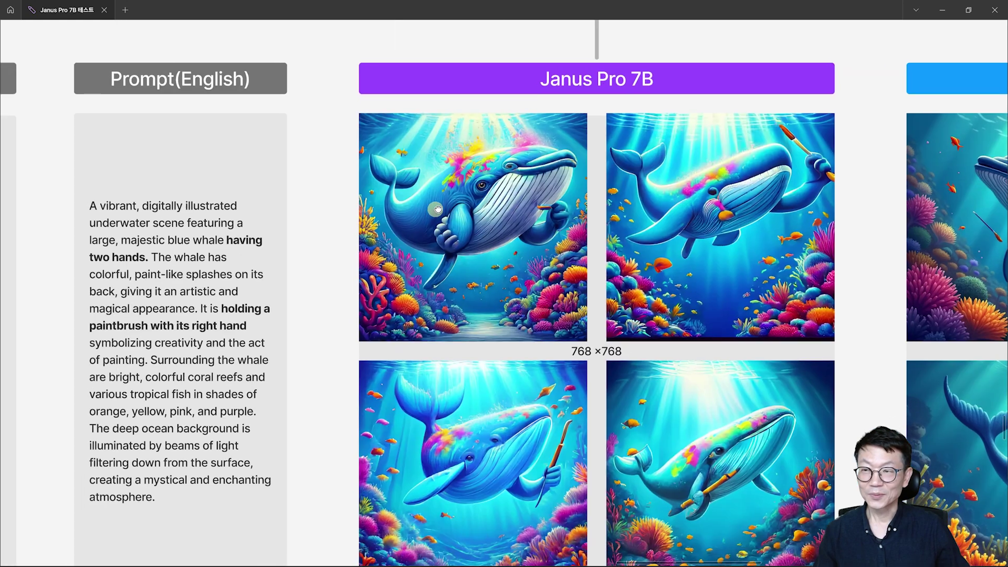
scroll(143, 217, "down", 2)
scroll(142, 217, "right", 2)
scroll(401, 403, "right", 3)
scroll(400, 403, "up", 2)
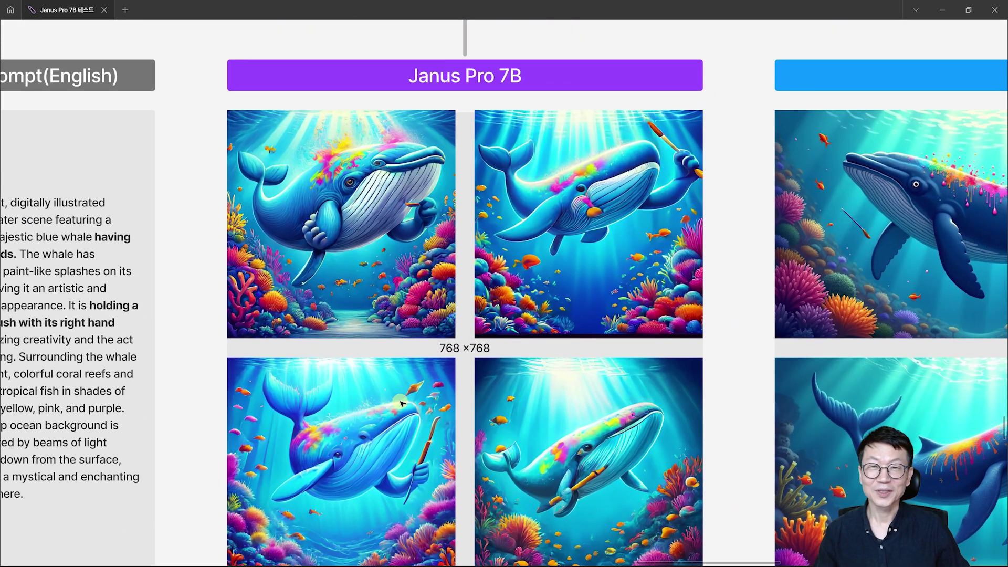
- Examine the Flux only whale images and compare their hands and paintbrushes with the Janus Pro 7B set
scroll(660, 289, "right", 6)
scroll(562, 71, "down", 1)
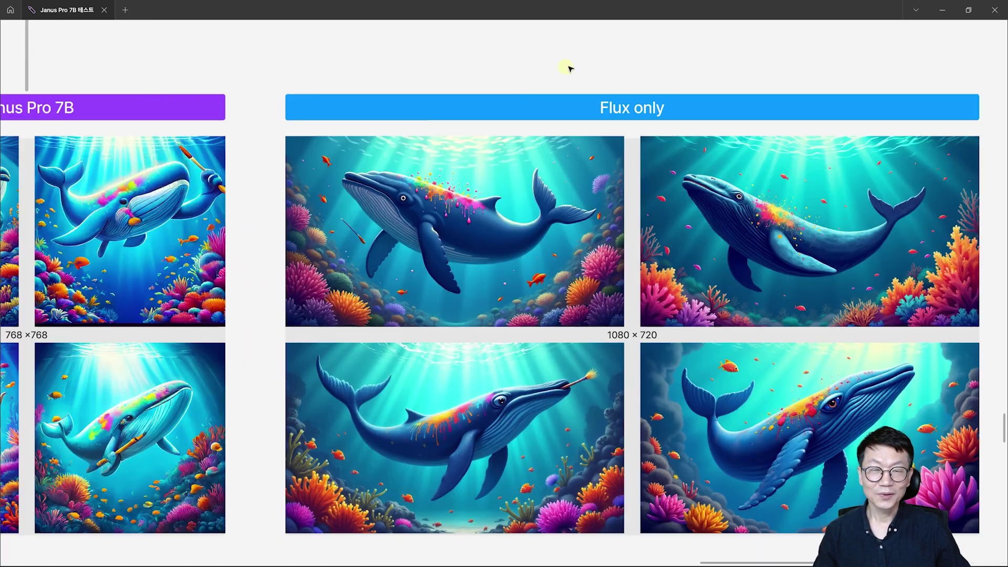
scroll(621, 148, "right", 3)
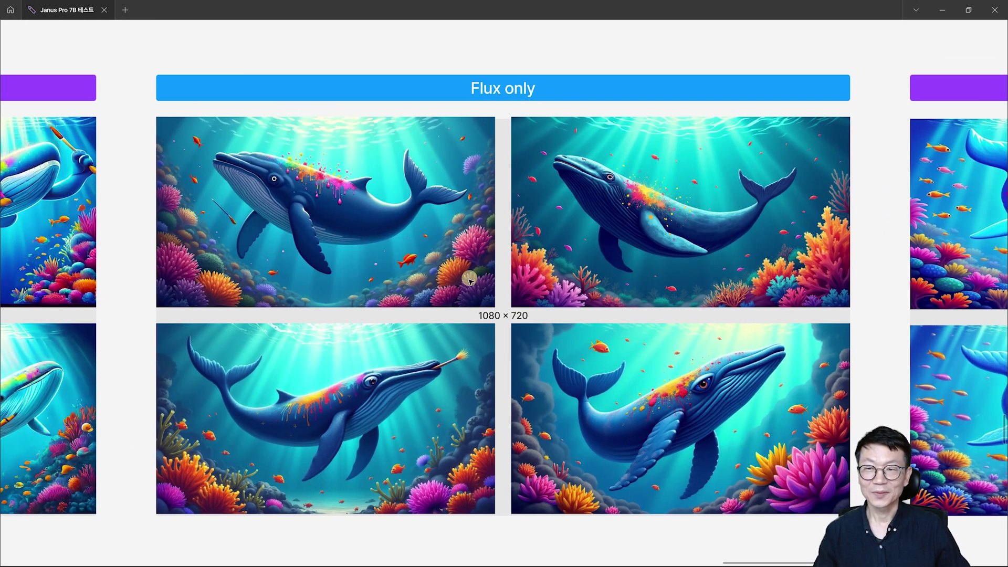
scroll(477, 270, "left", 10)
scroll(315, 315, "down", 1)
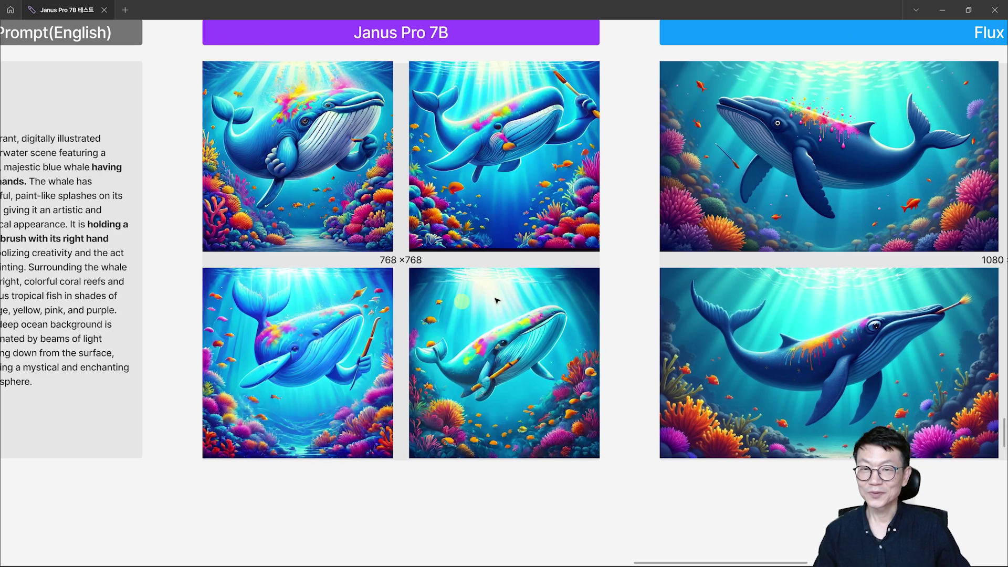
scroll(366, 305, "right", 12)
scroll(389, 298, "up", 1)
left_click_drag(594, 288, 765, 275)
scroll(767, 274, "left", 7)
scroll(766, 274, "down", 1)
scroll(578, 247, "right", 6)
scroll(577, 247, "up", 1)
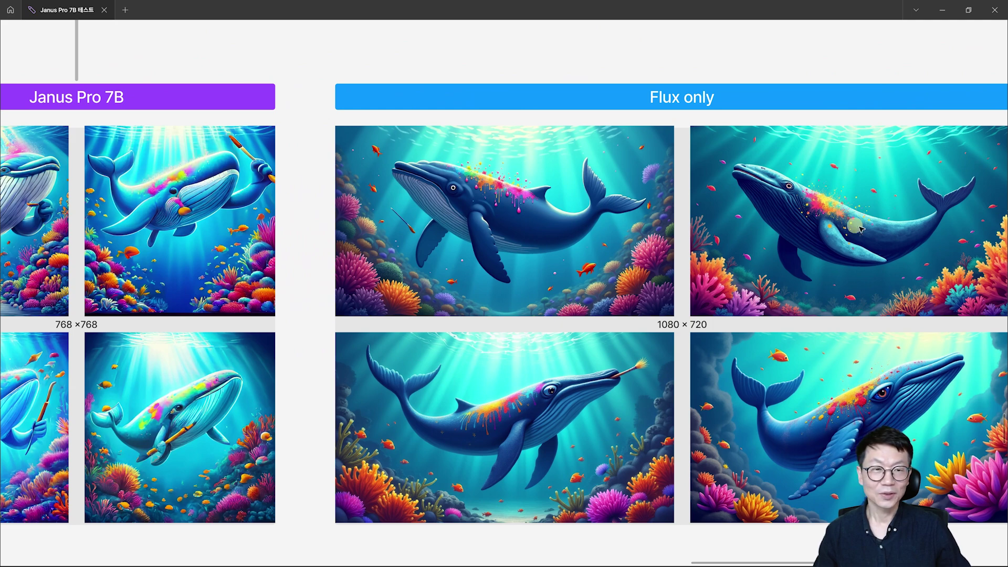
scroll(805, 309, "right", 5)
scroll(805, 309, "down", 1)
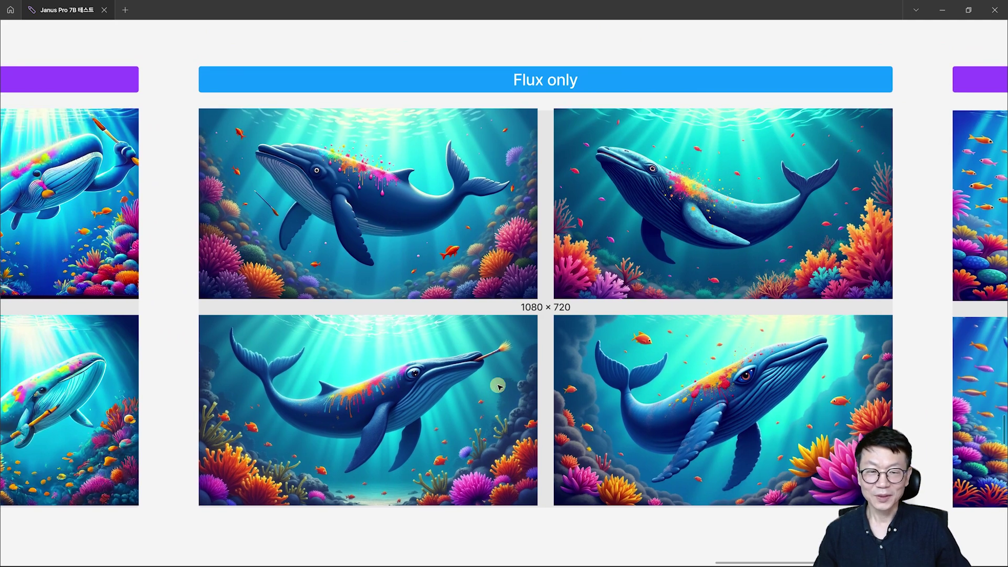
scroll(683, 386, "right", 3)
scroll(683, 386, "down", 1)
scroll(675, 383, "down", 1)
scroll(603, 316, "up", 1)
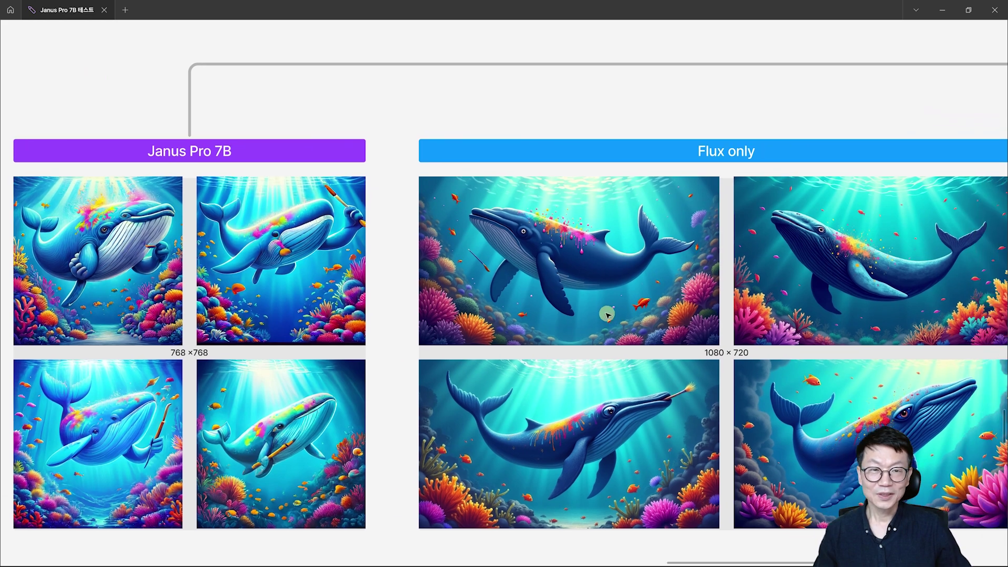
- Go back to the Janus Pro 7B set and single out individual whale images to compare beside the Flux only results
scroll(260, 134, "left", 8)
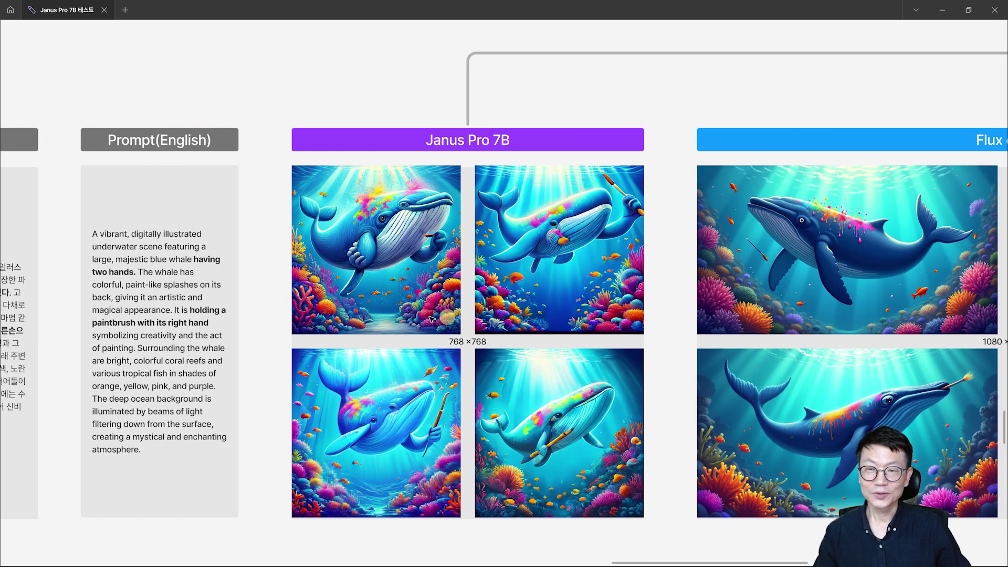
left_click_drag(592, 400, 550, 405)
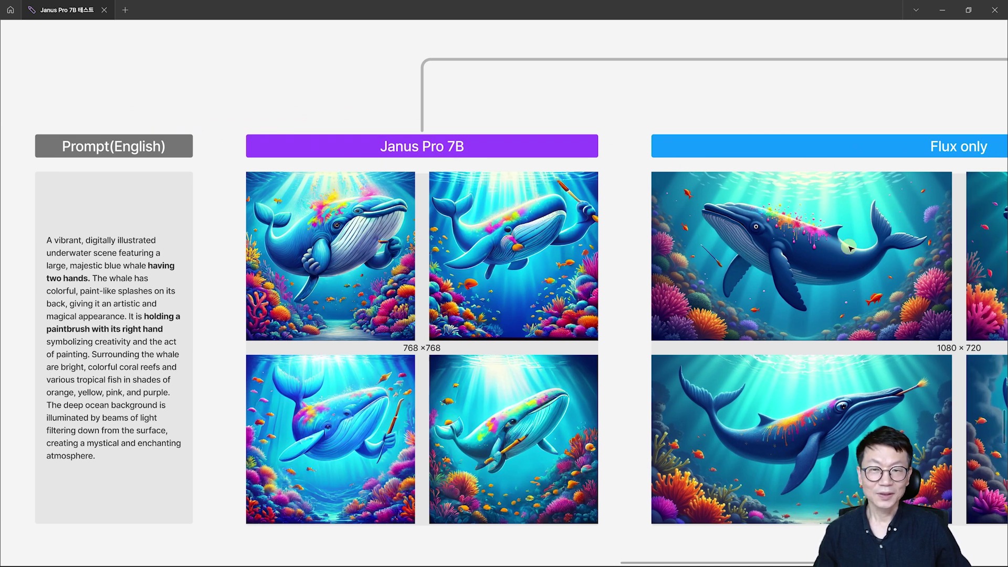
left_click(323, 288)
left_click(349, 413)
left_click(461, 418)
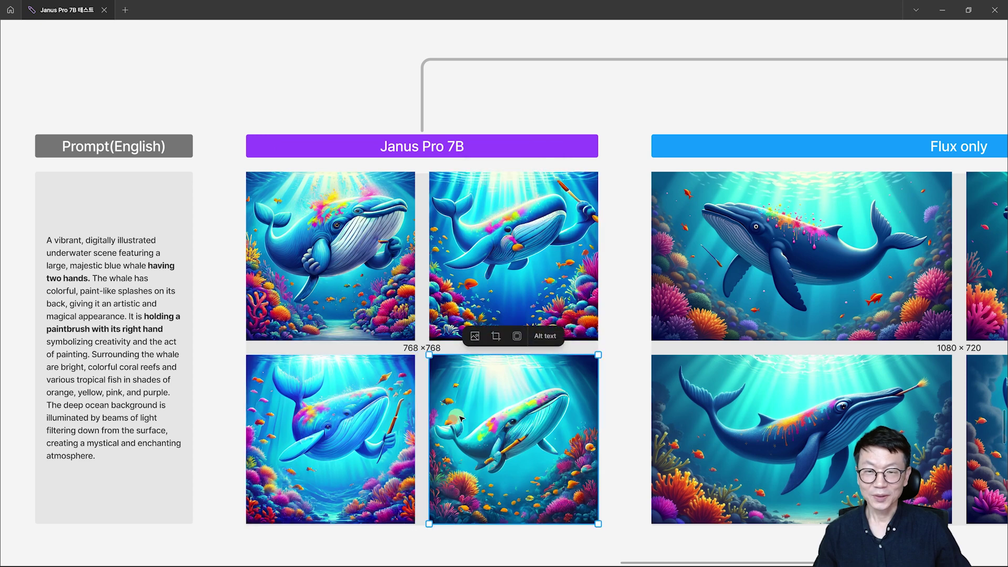
left_click(612, 311)
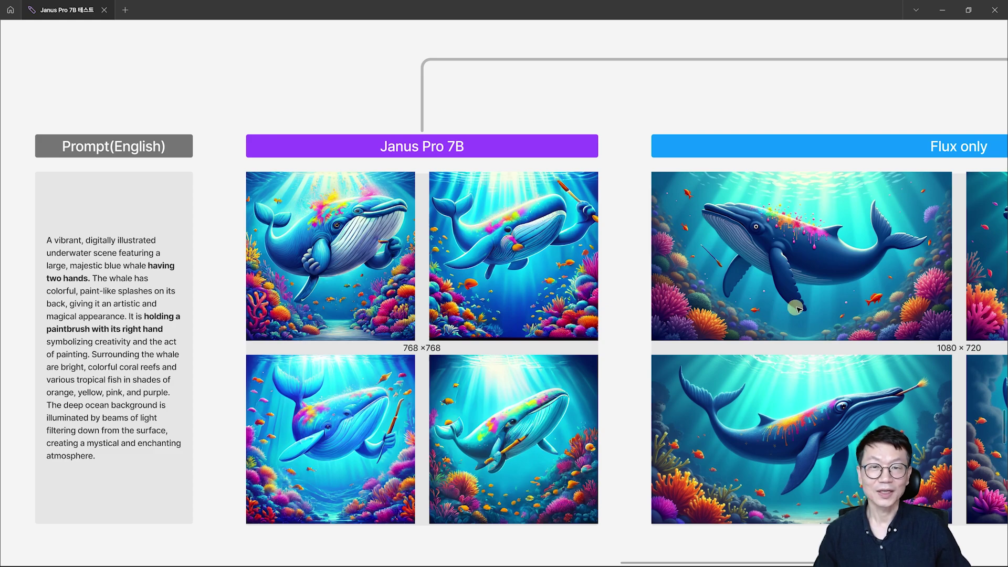
- Follow the connector from the Janus Pro 7B set to the Flux upscaling images and examine them up close
scroll(914, 288, "down", 3)
left_click_drag(914, 288, 146, 281)
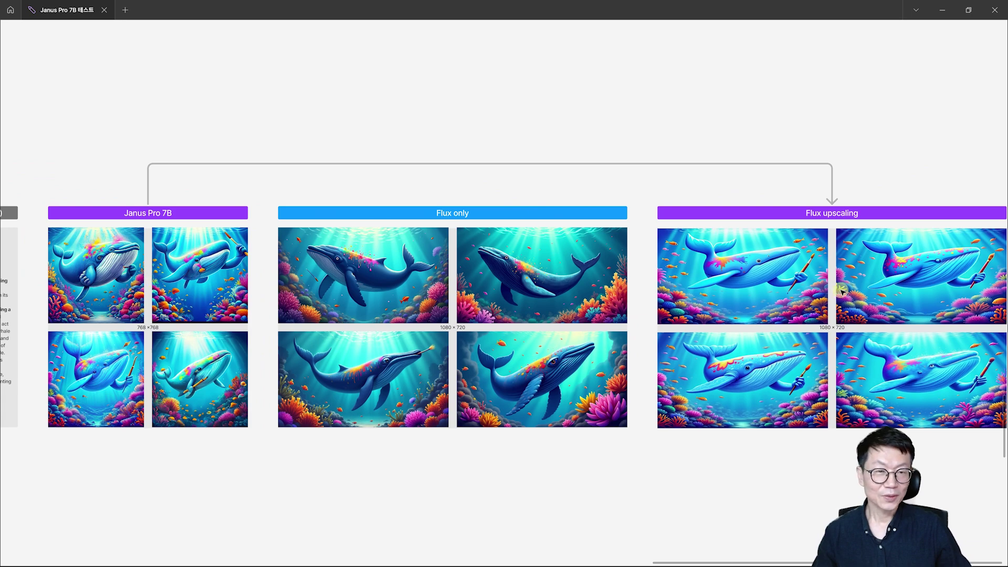
left_click_drag(840, 289, 508, 289)
scroll(508, 288, "up", 2)
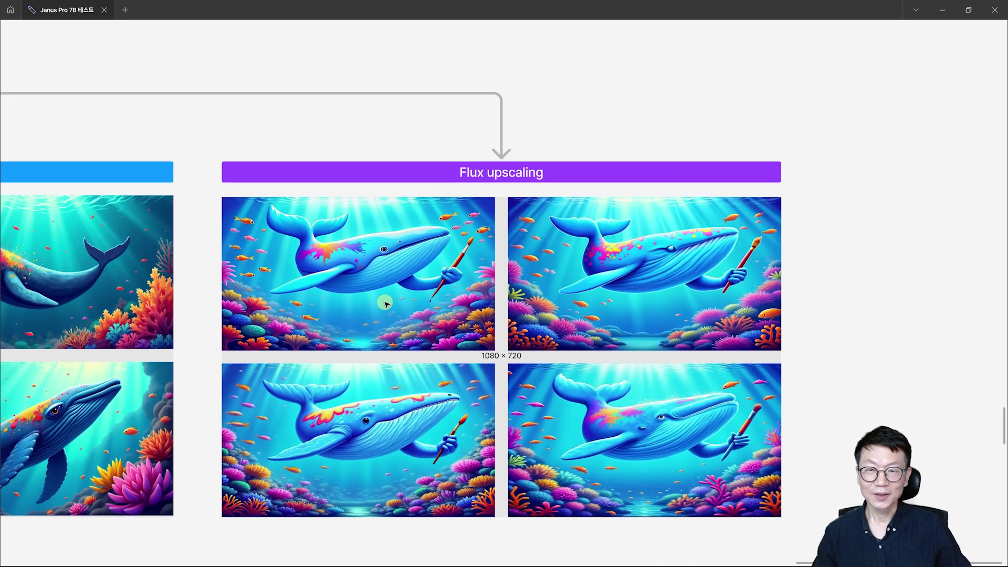